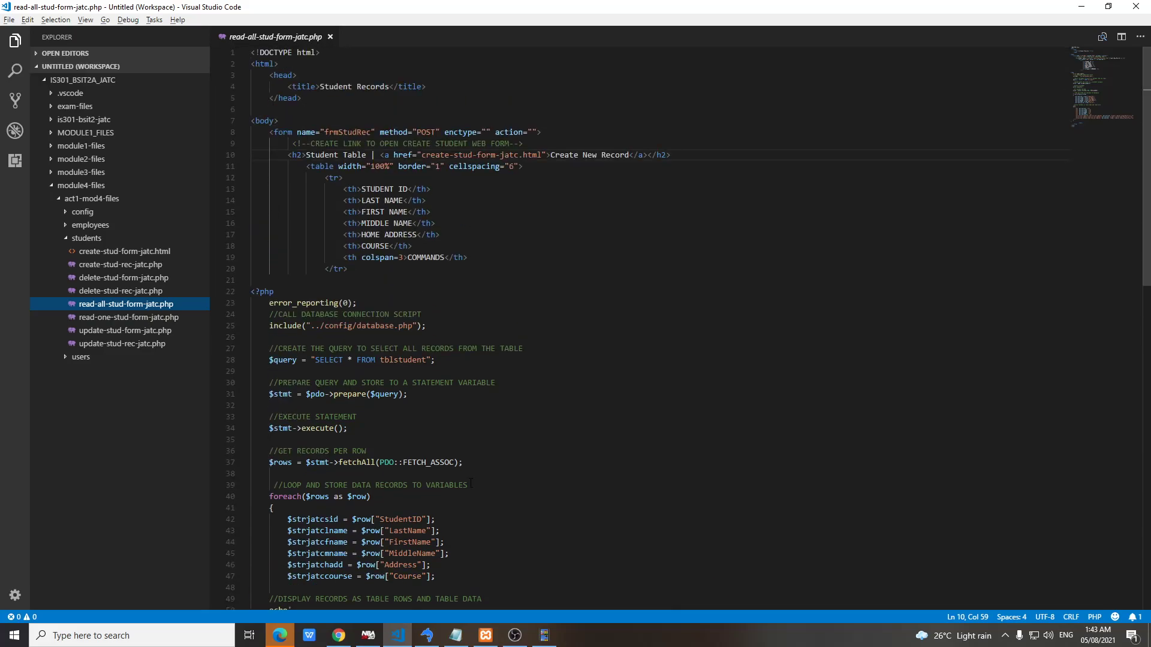
Scroll through the student listing code, then open and review read-one-stud-form-jatc.php
scroll(471, 483, "down", 6)
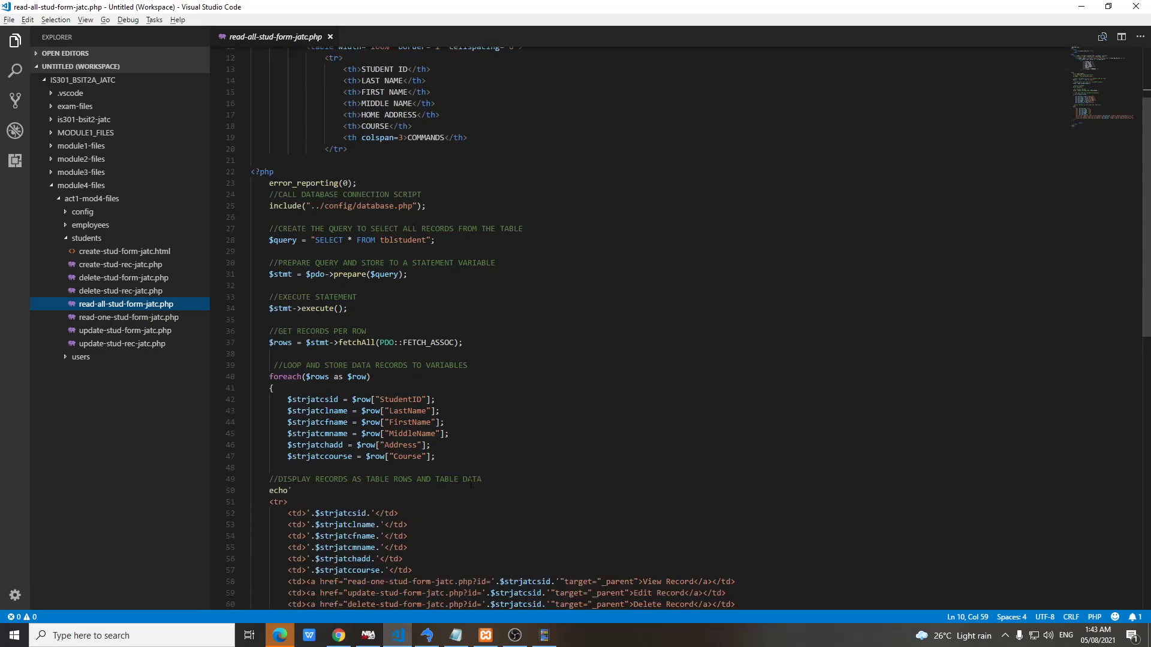
scroll(471, 482, "down", 1)
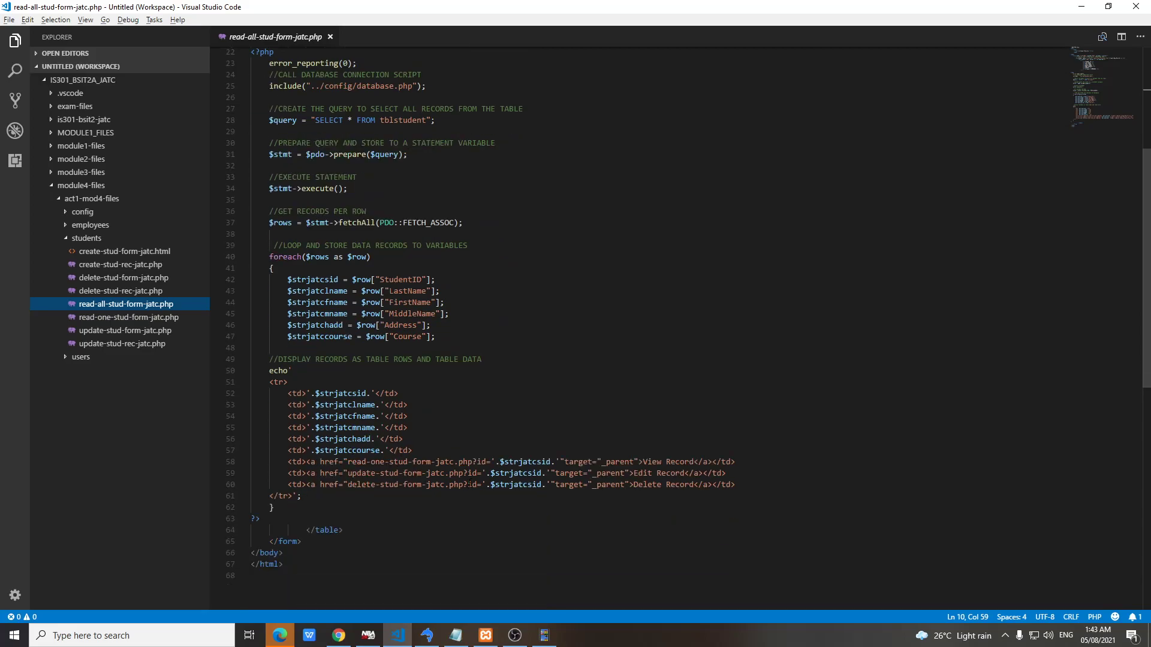
left_click(177, 318)
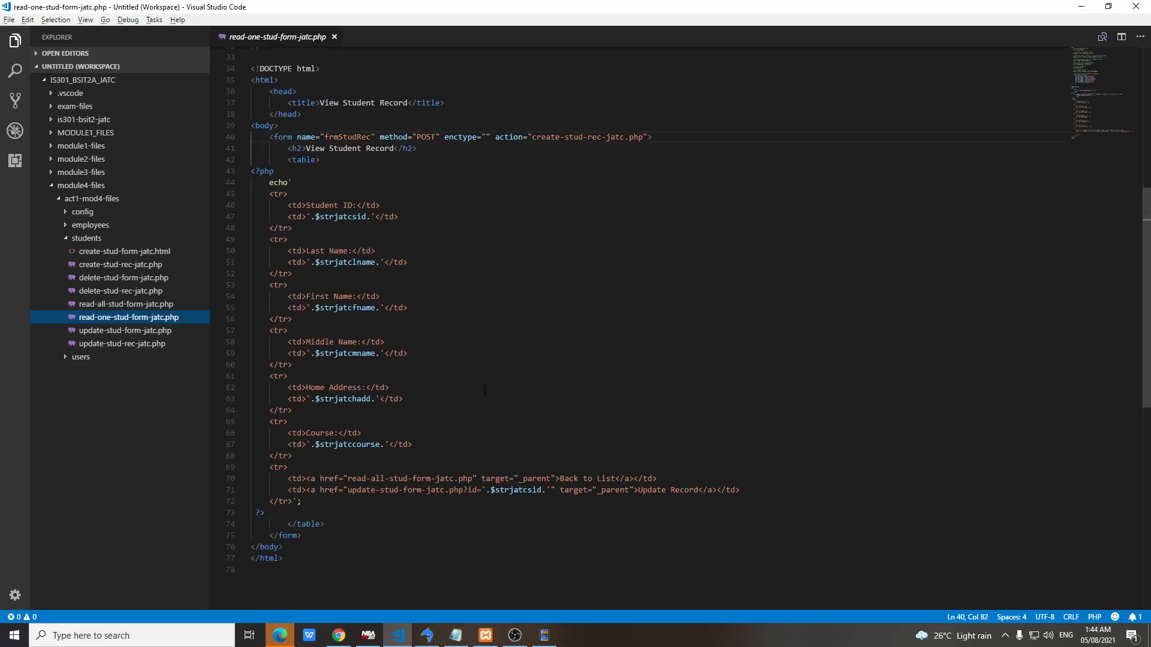
scroll(476, 390, "up", 11)
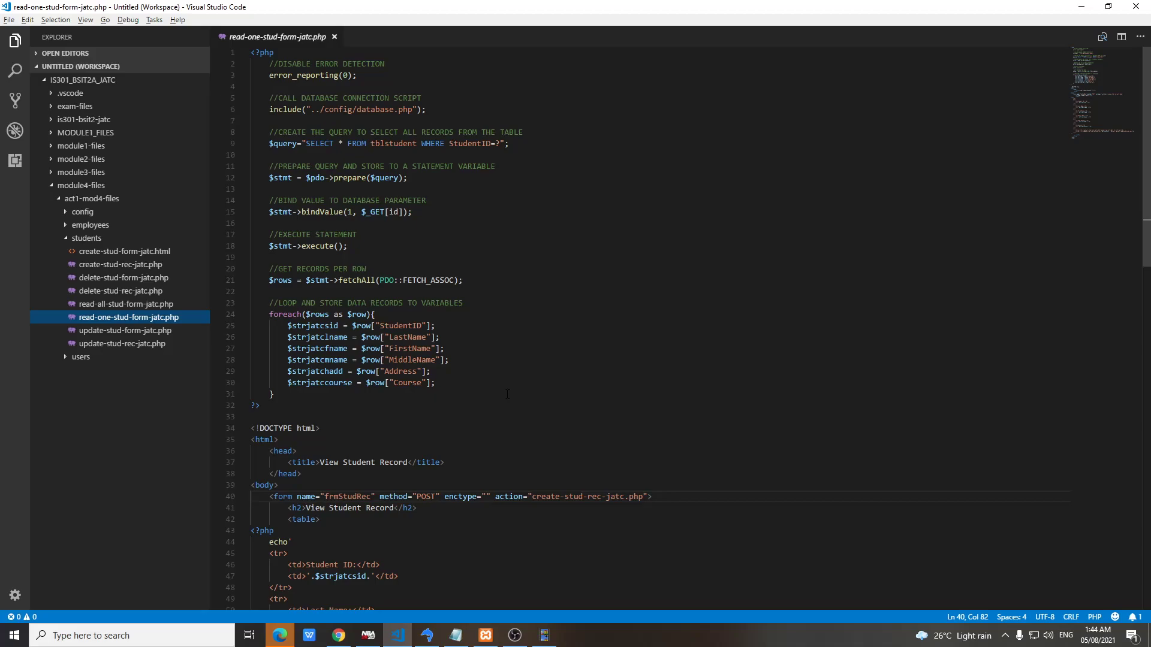
scroll(507, 394, "down", 10)
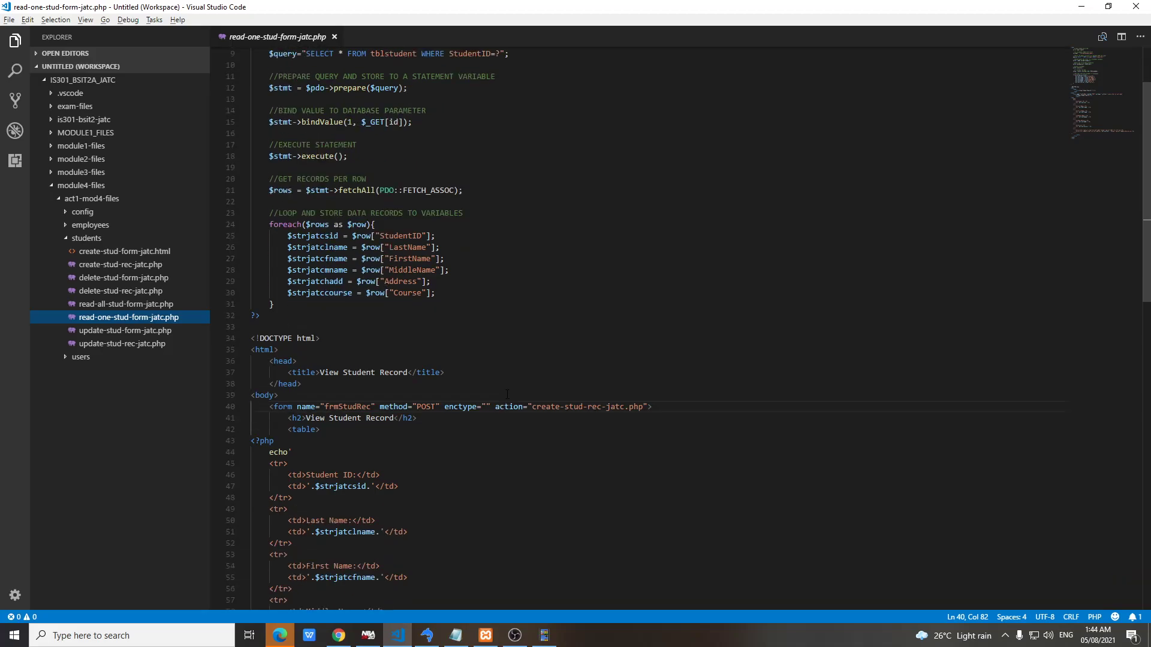
Review update-stud-form-jatc.php, then open the update-stud-rec-jatc.php handler
left_click(167, 331)
scroll(495, 406, "up", 9)
scroll(495, 406, "up", 1)
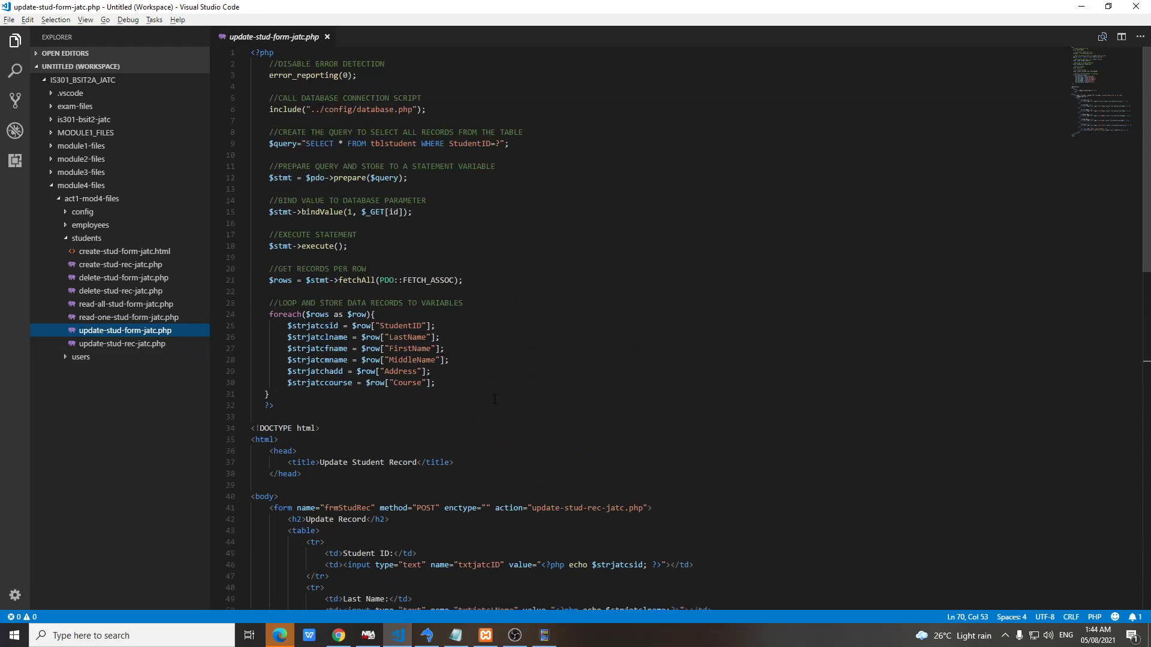
scroll(497, 398, "down", 9)
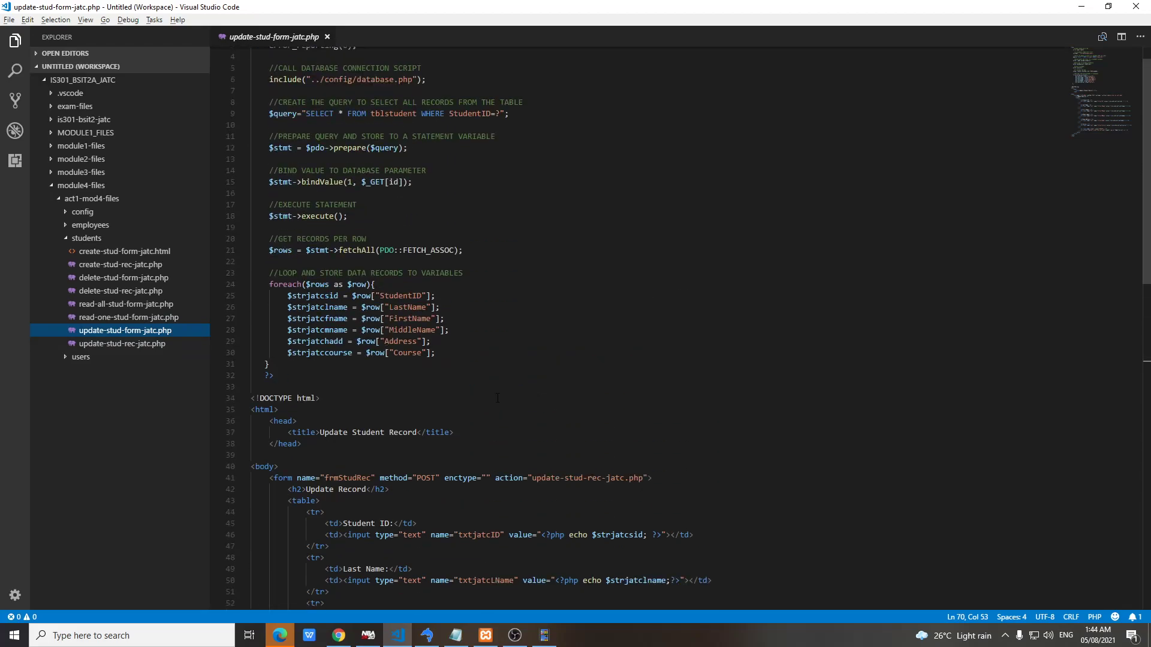
scroll(498, 397, "down", 4)
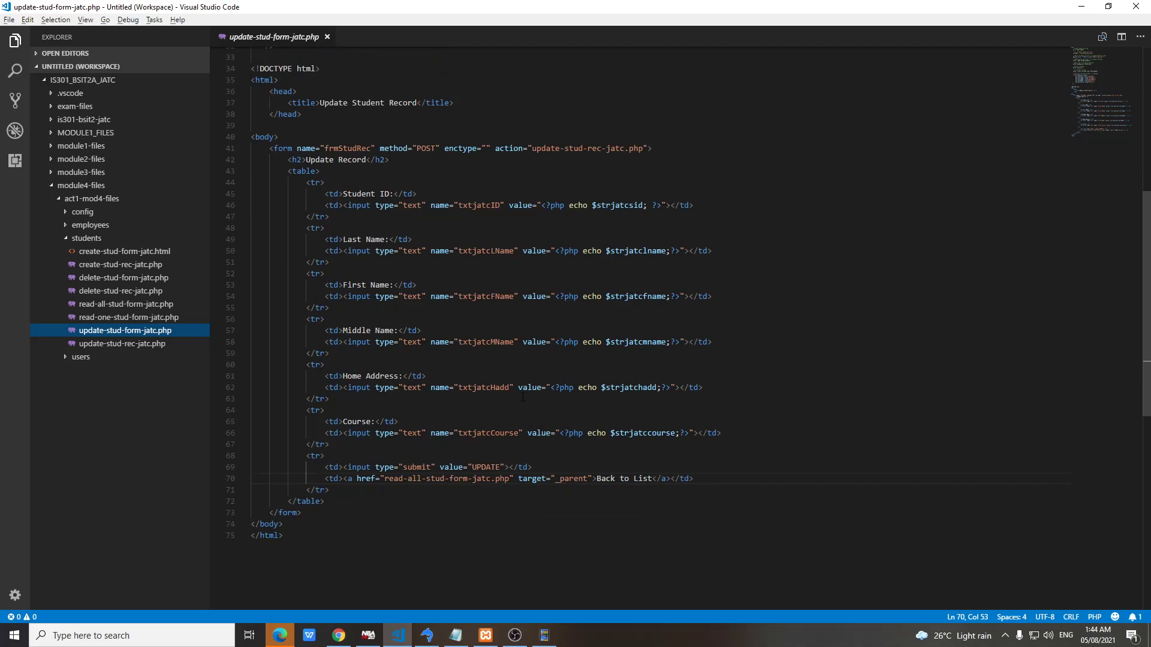
left_click(154, 345)
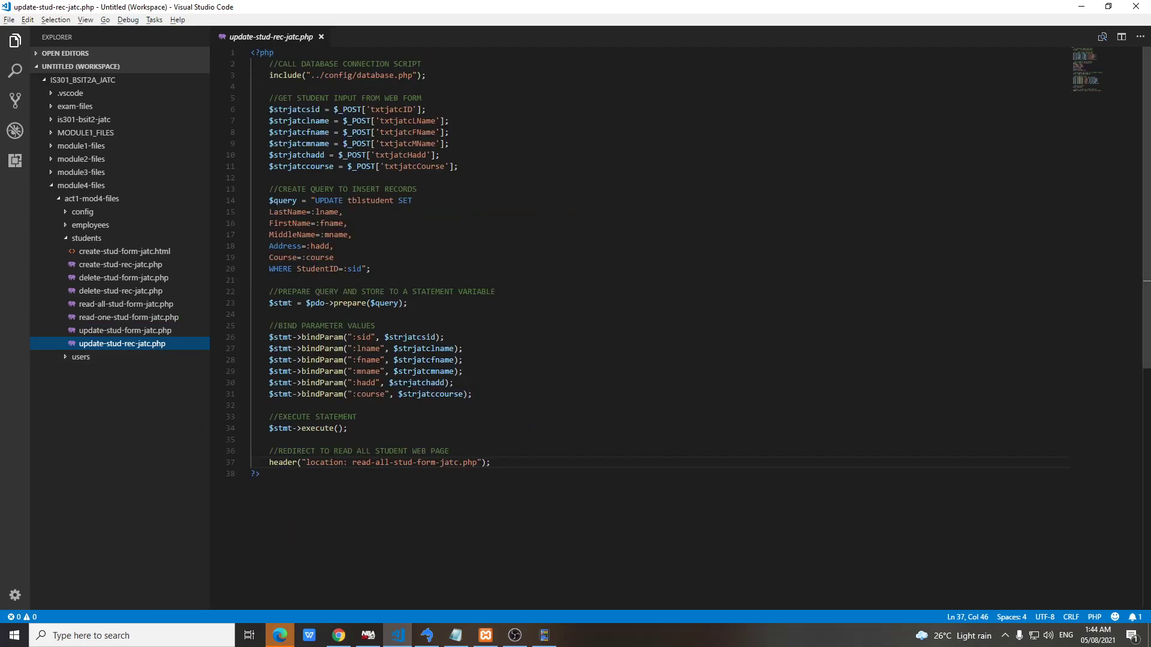
Check tblstudent in SQLyog, then start the Student ID in Chrome's Create Student Record form
left_click(427, 636)
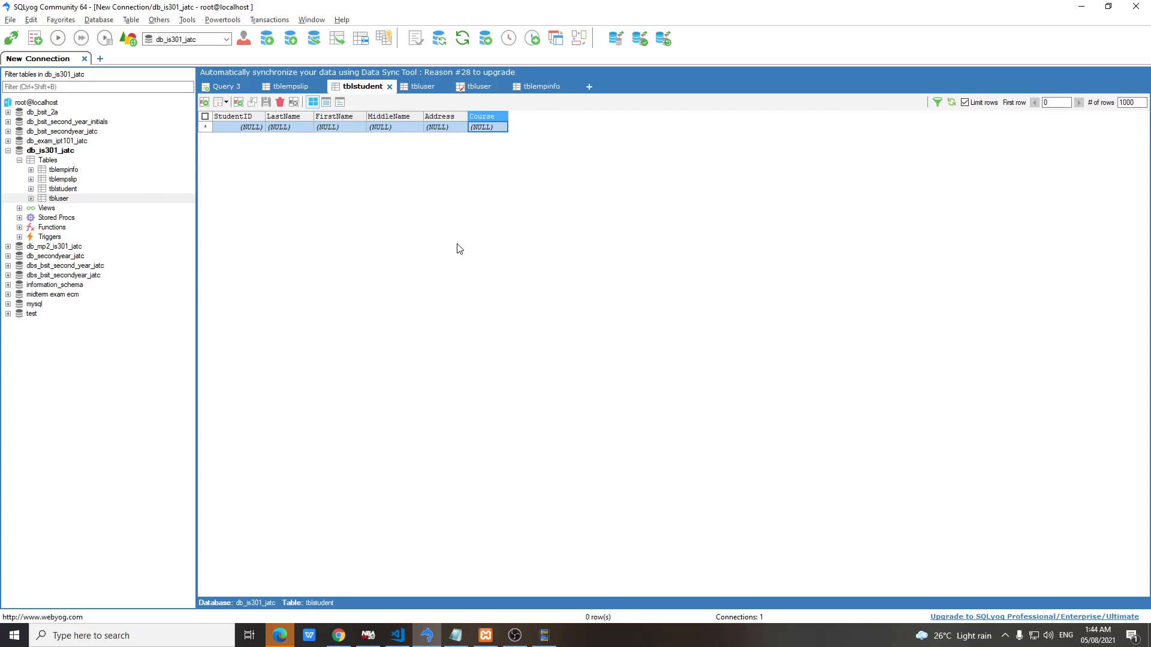
left_click(338, 636)
left_click(135, 110)
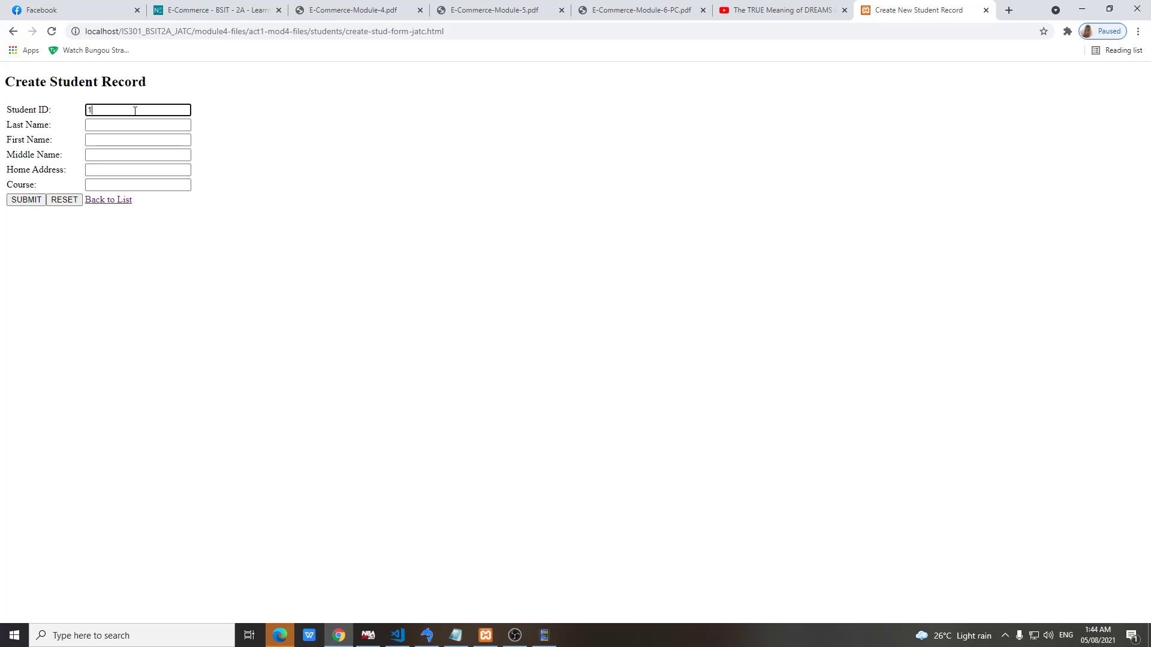
Enter the new student's last, first and middle names
left_click(134, 126)
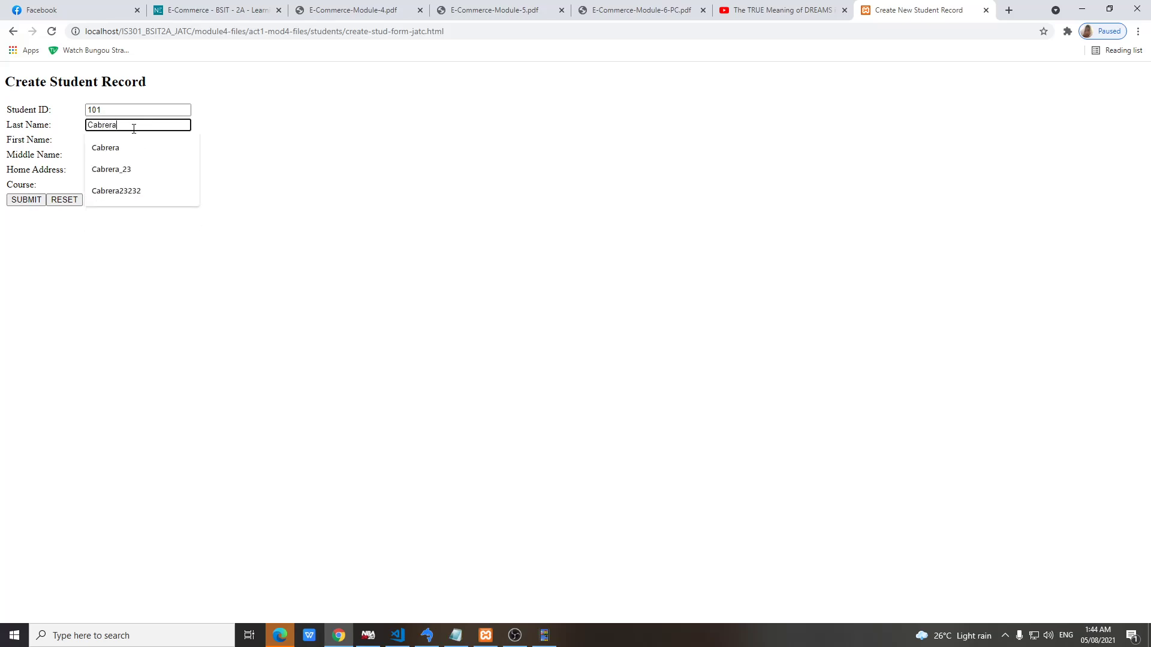
key("Tab")
left_click(168, 143)
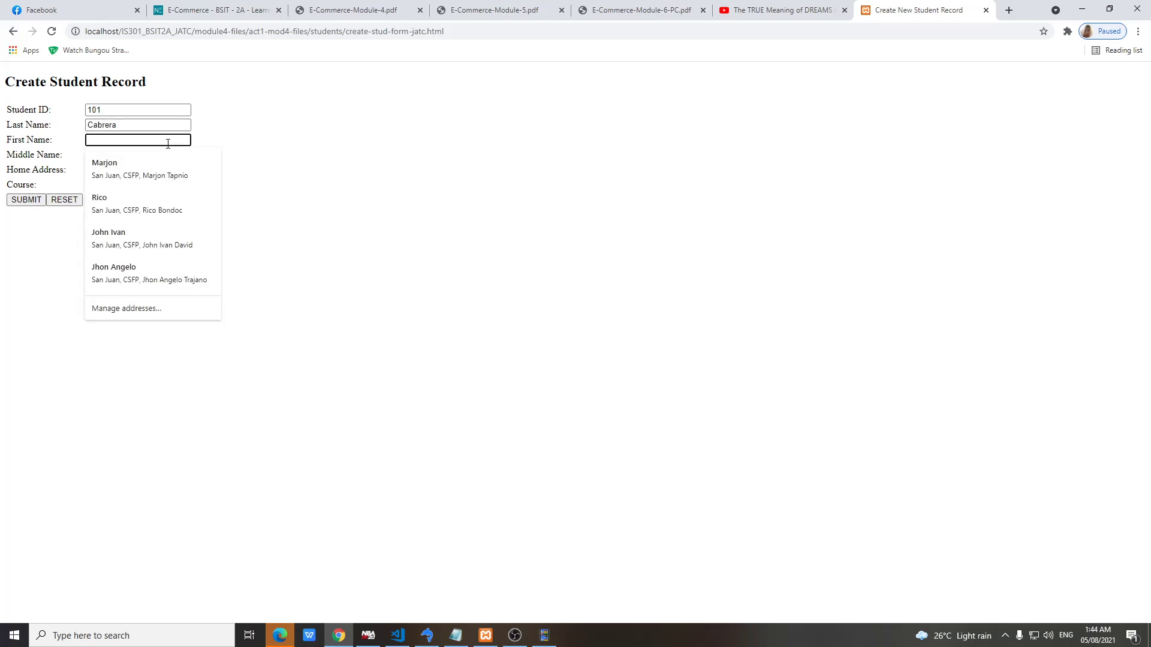
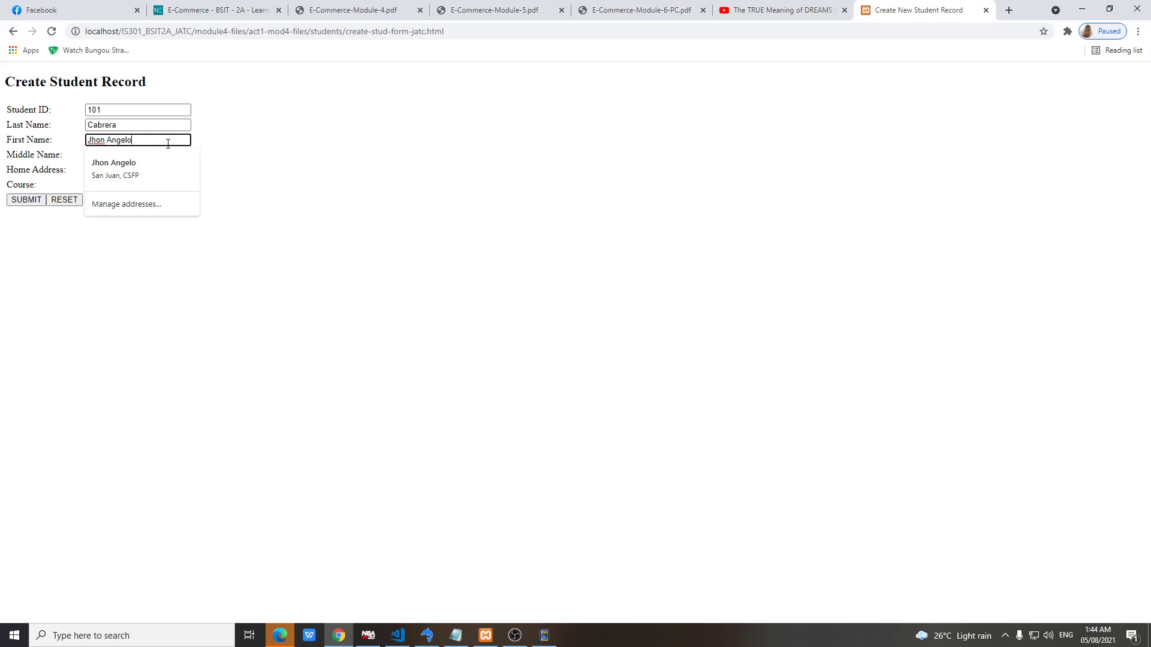
key("Tab")
left_click(128, 160)
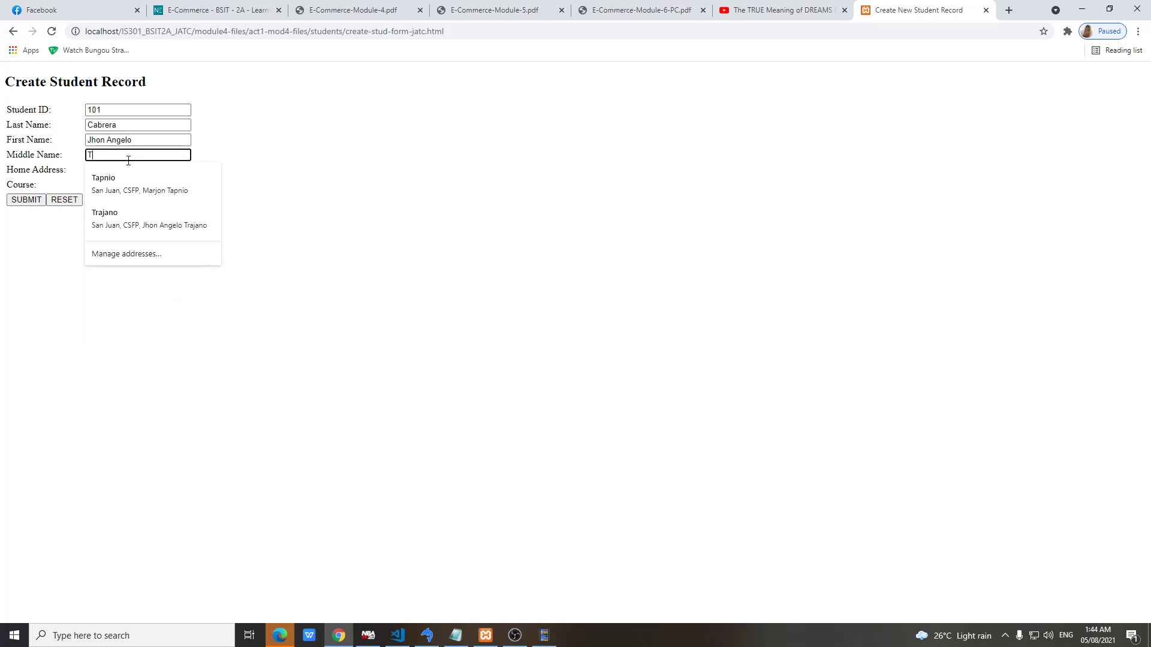
Fill in the home address and course BSIT, then submit the record
left_click(128, 171)
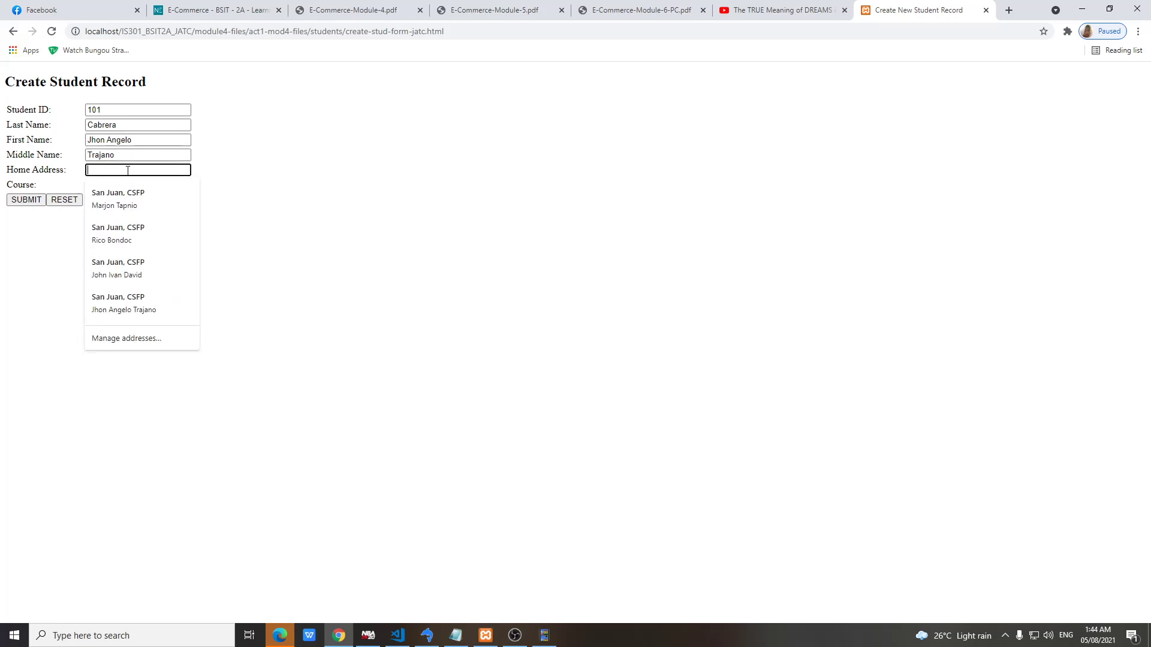
type("San Juan, CSFP")
left_click(182, 184)
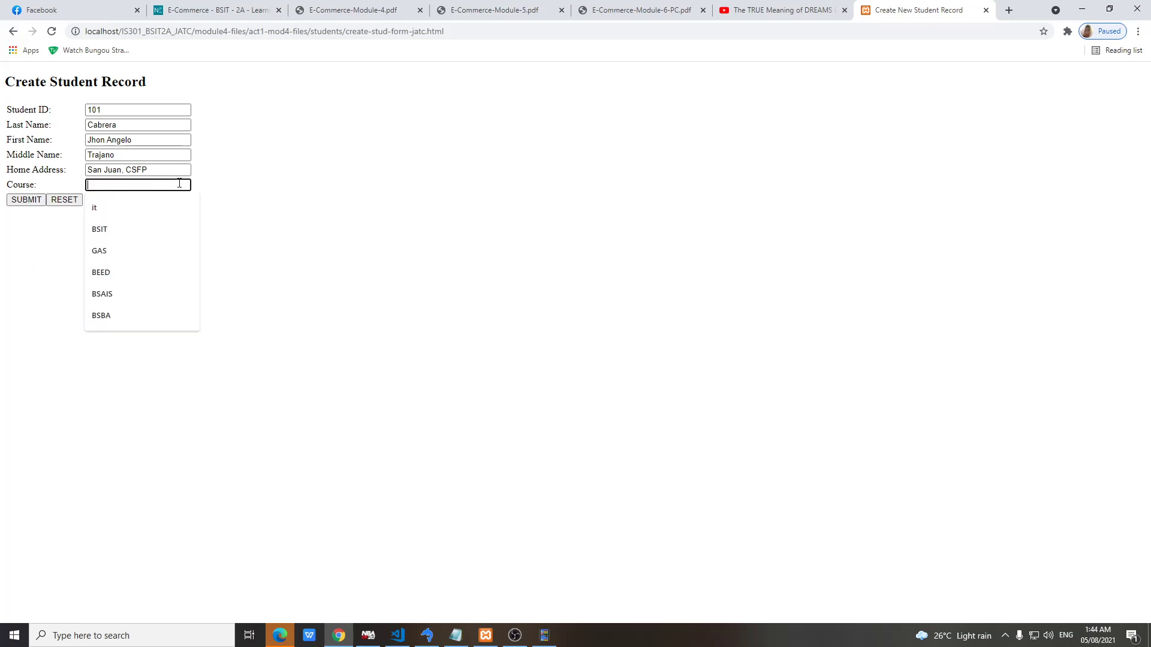
type("BSIT")
left_click(35, 202)
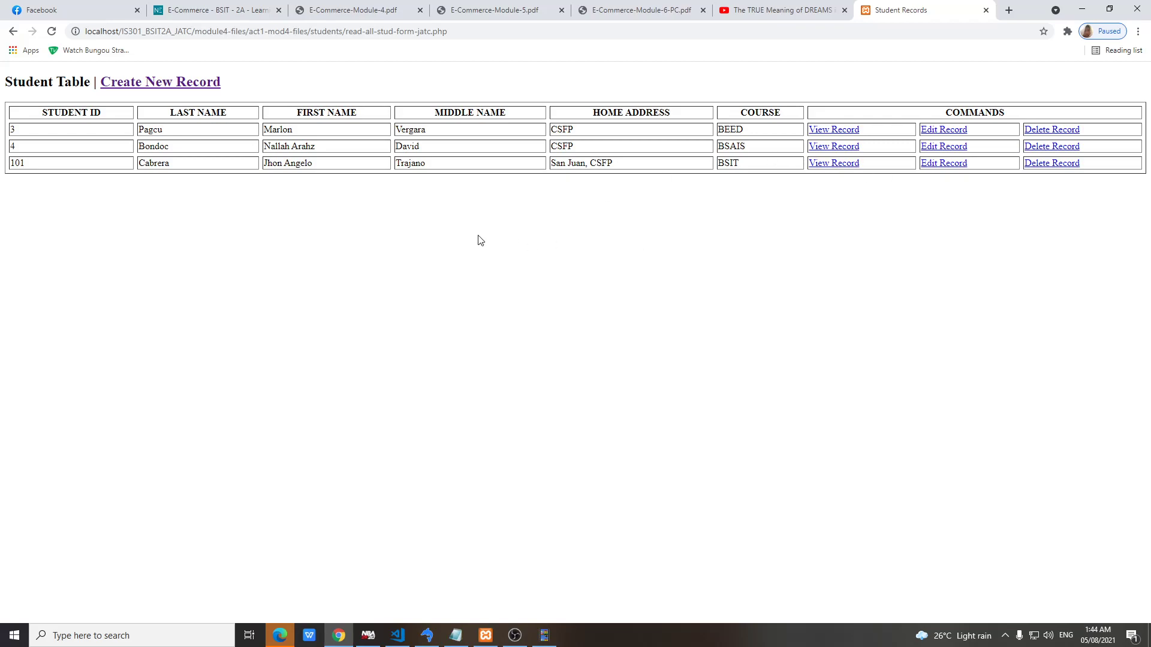
Delete both original student records, keeping only the BSIT student, and open a blank form
left_click(1052, 131)
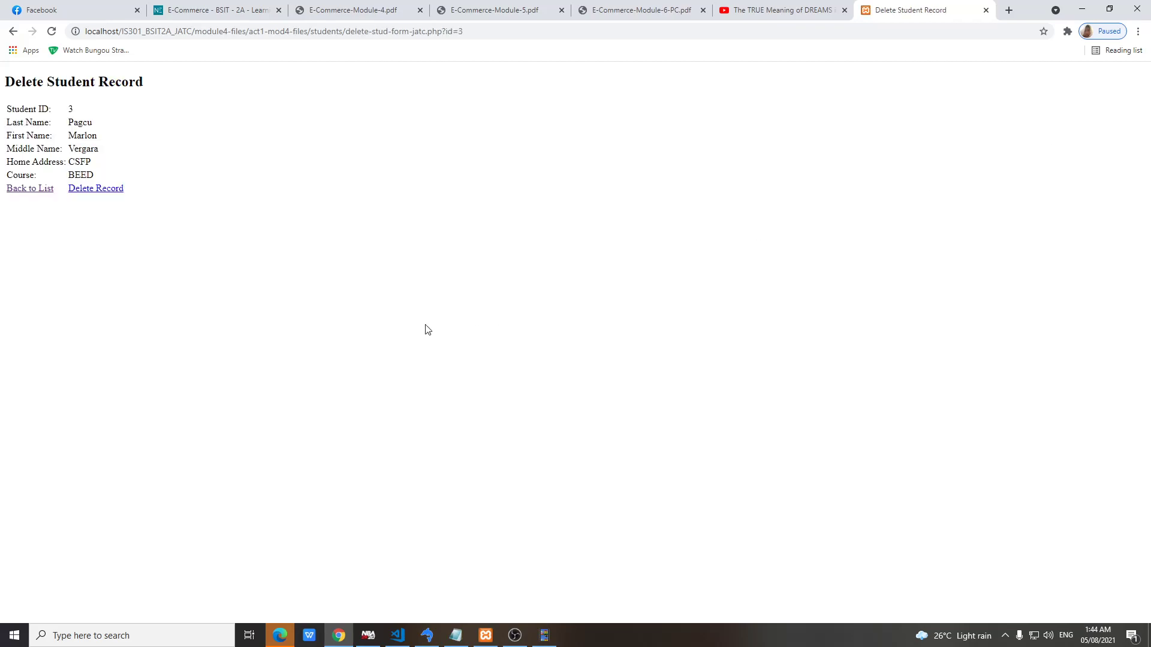
left_click(101, 189)
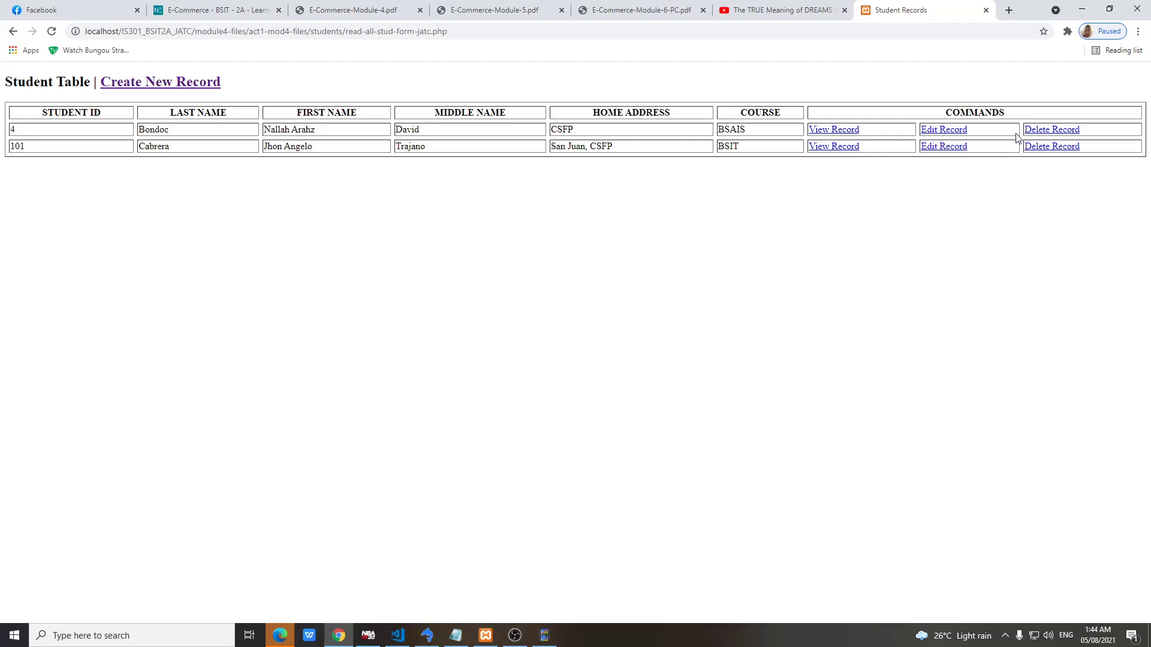
left_click(1052, 132)
left_click(113, 190)
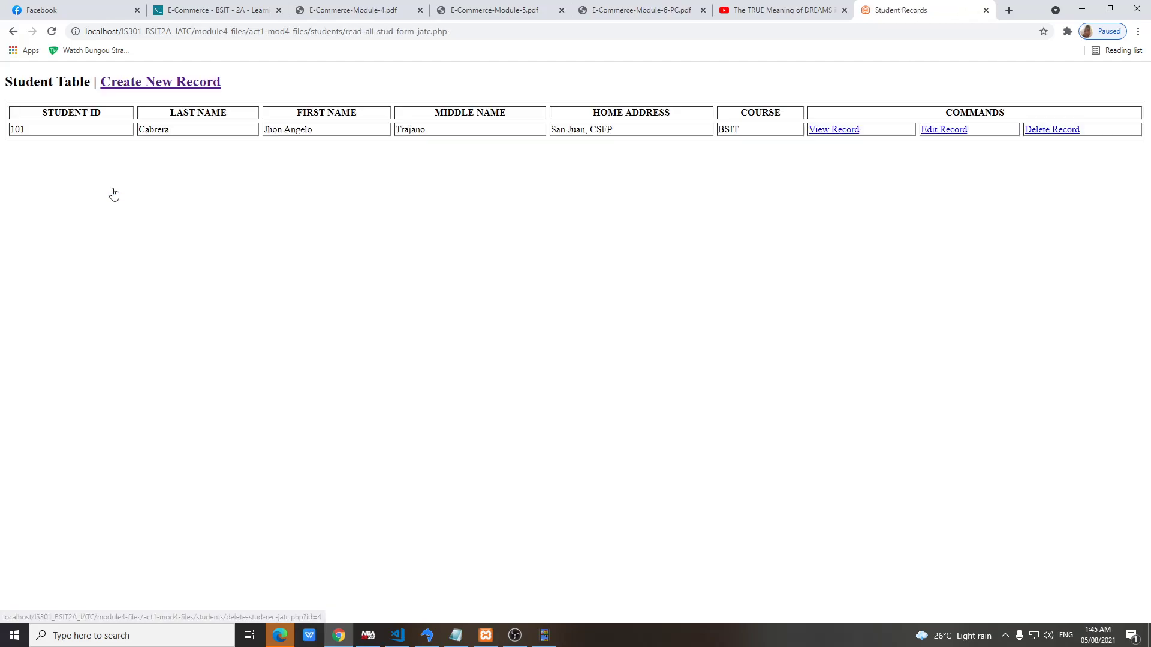
left_click(160, 81)
Enter Student ID 202 and the student's last, first and middle names, fixing a typo
left_click(133, 110)
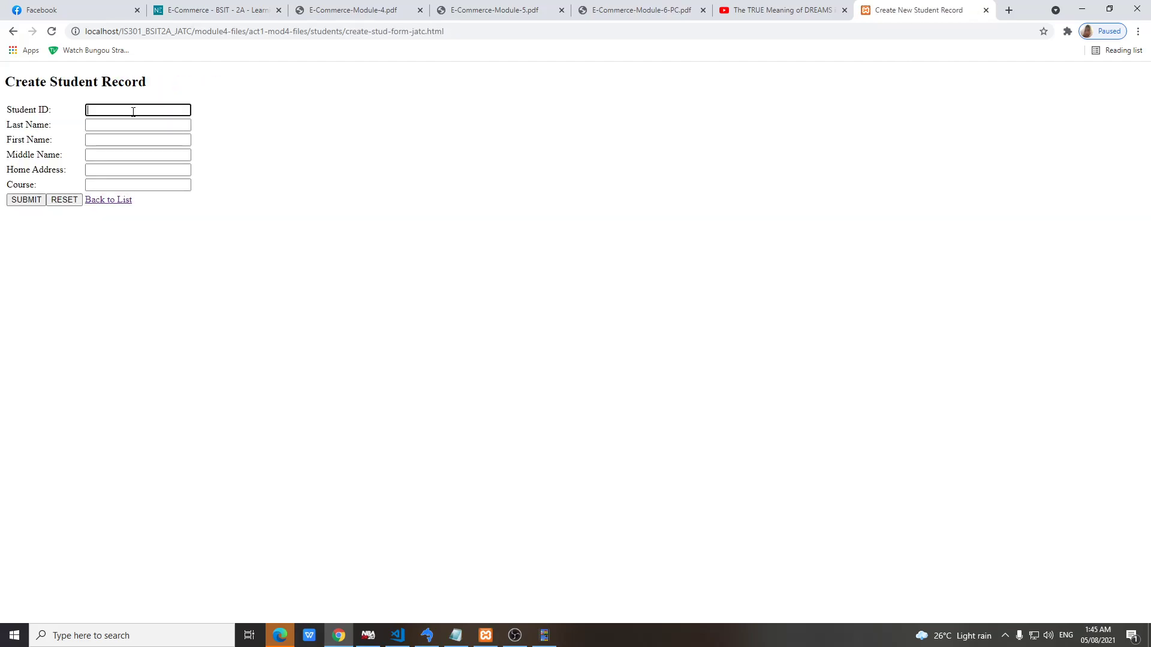
type("202")
left_click(126, 127)
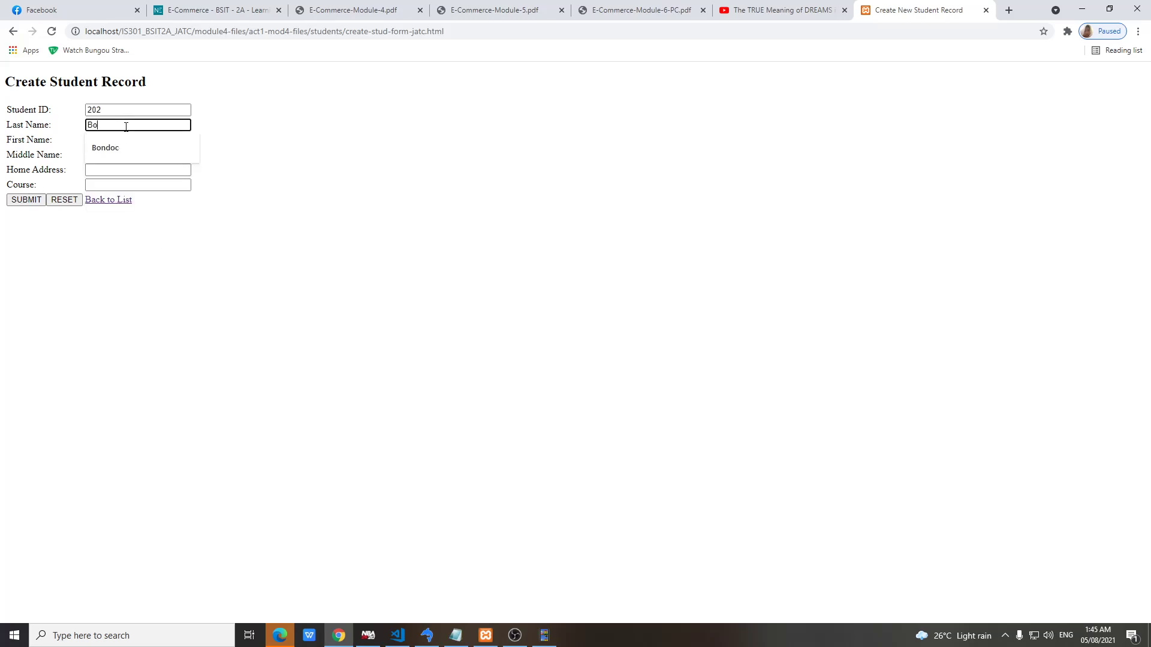
left_click(120, 142)
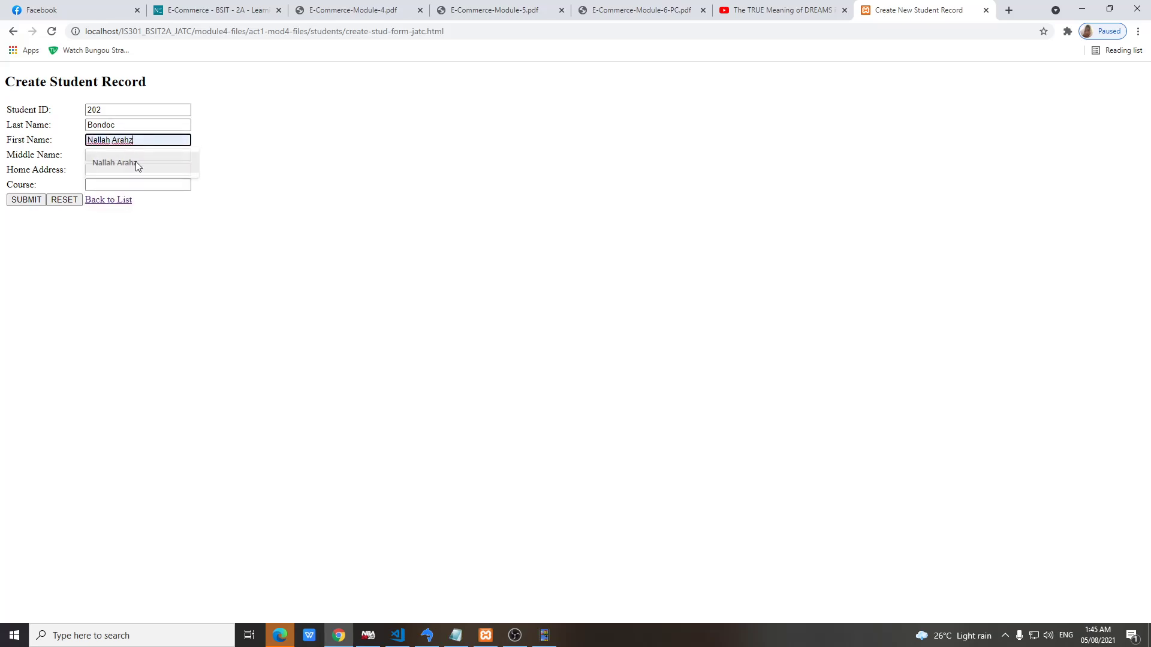
left_click(129, 164)
left_click(143, 154)
type("Dvaid")
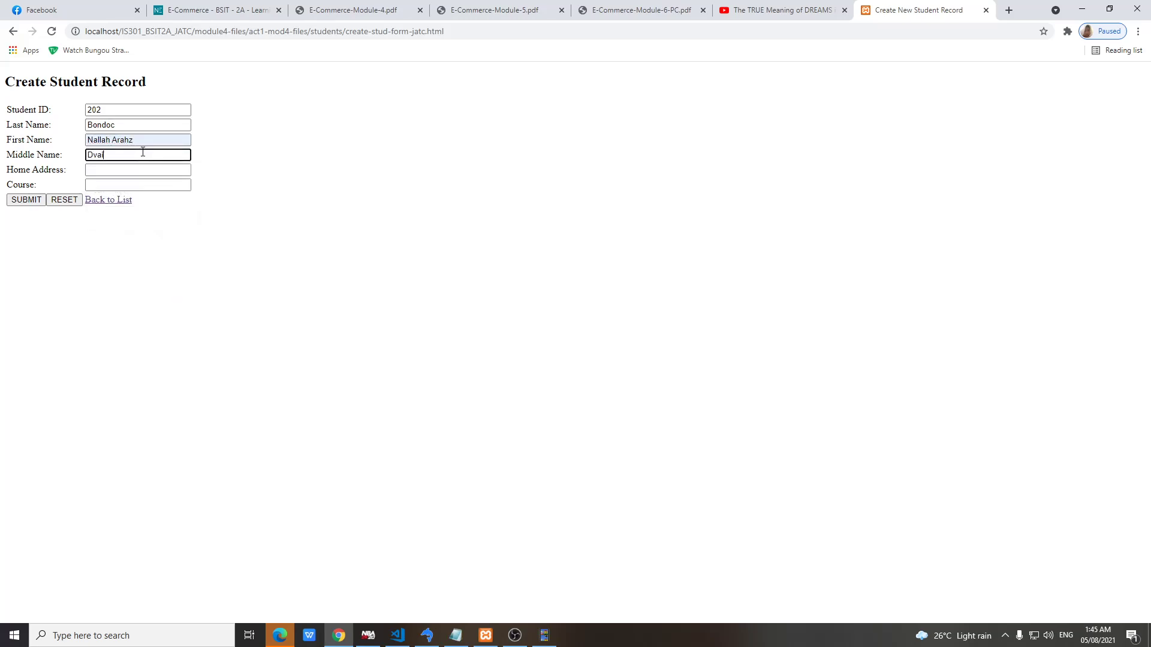
key("BackSpace")
key("BackSpace")
type("avid")
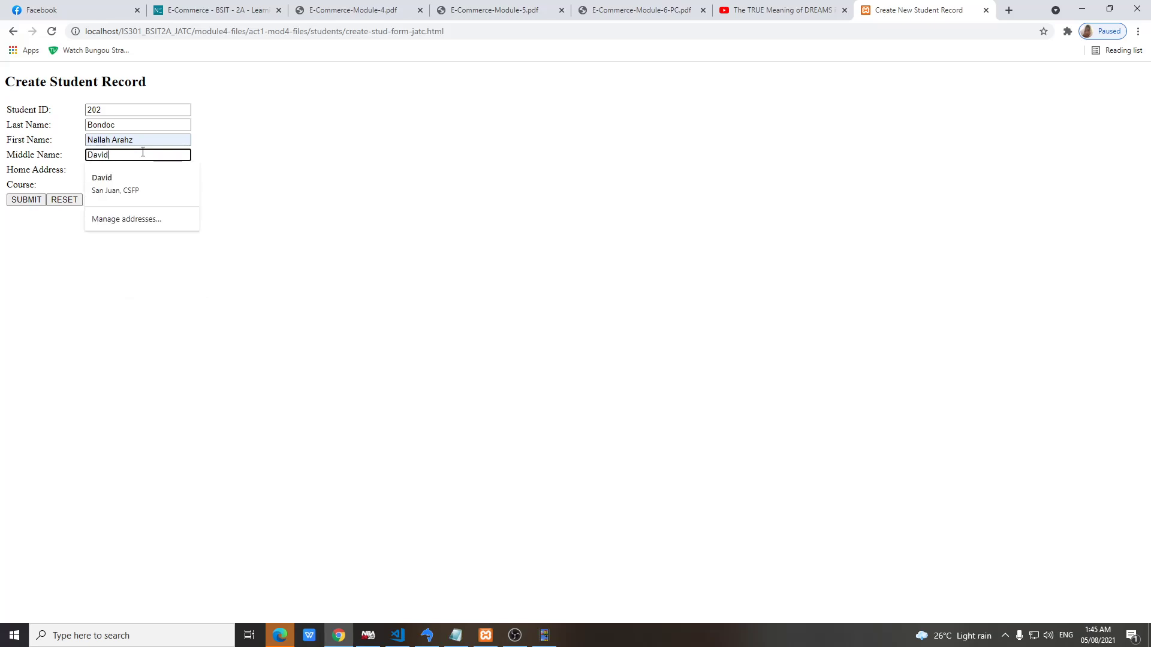
Add the home address and course BEED, then submit the record
left_click(154, 171)
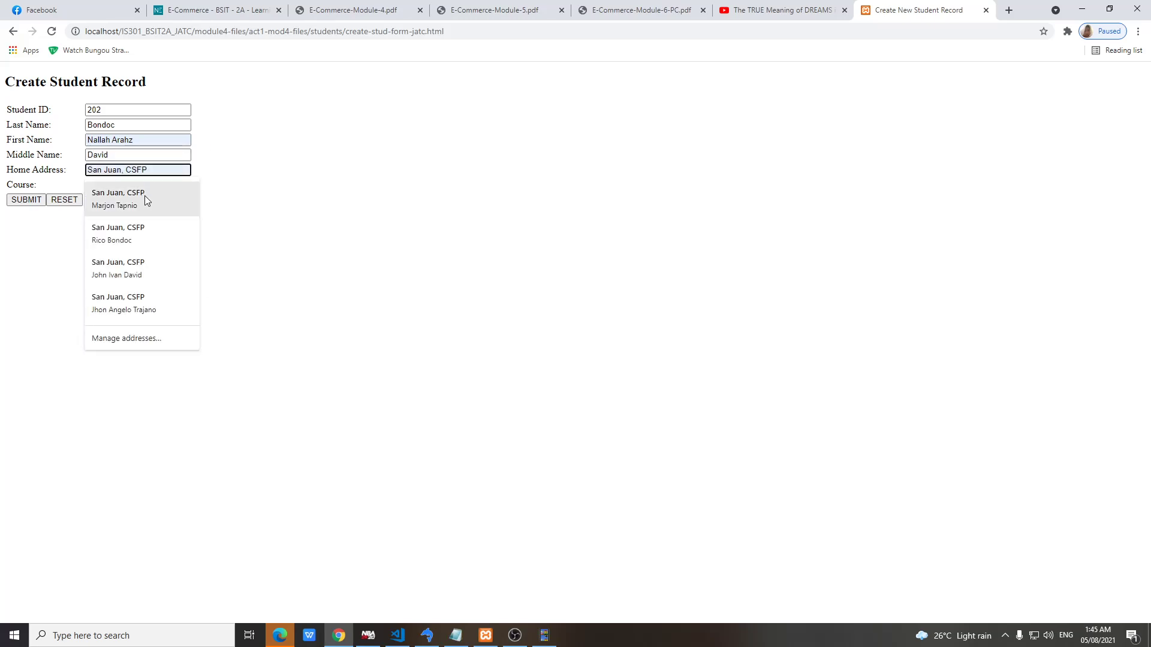
type("San Juan")
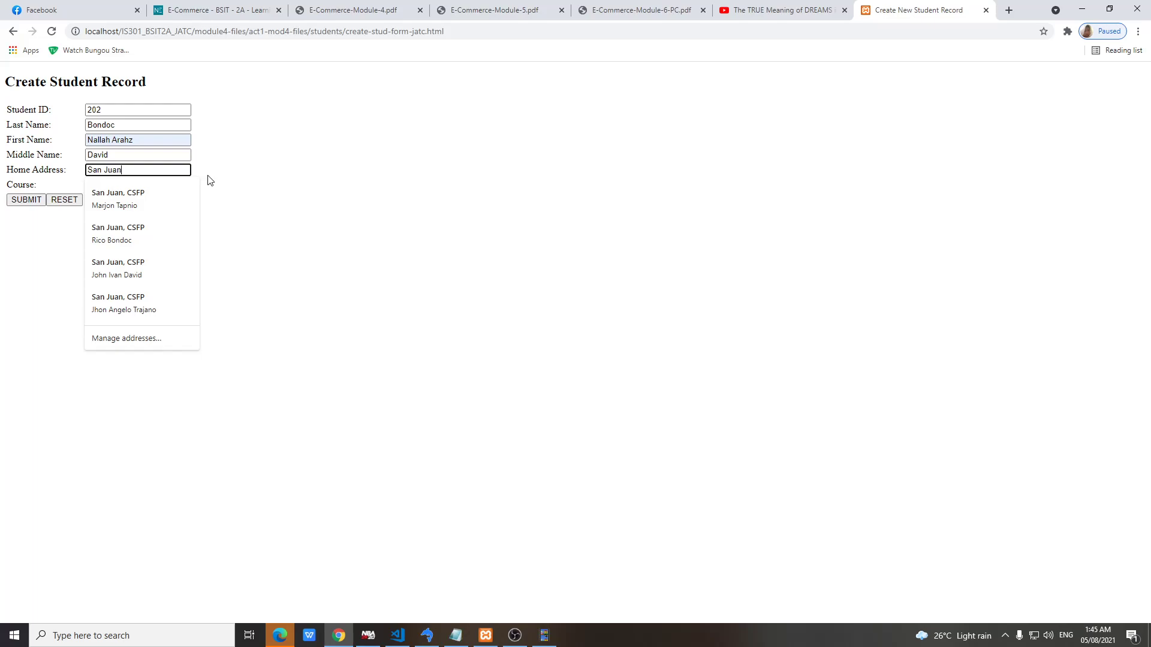
type(", CSFP")
left_click(176, 186)
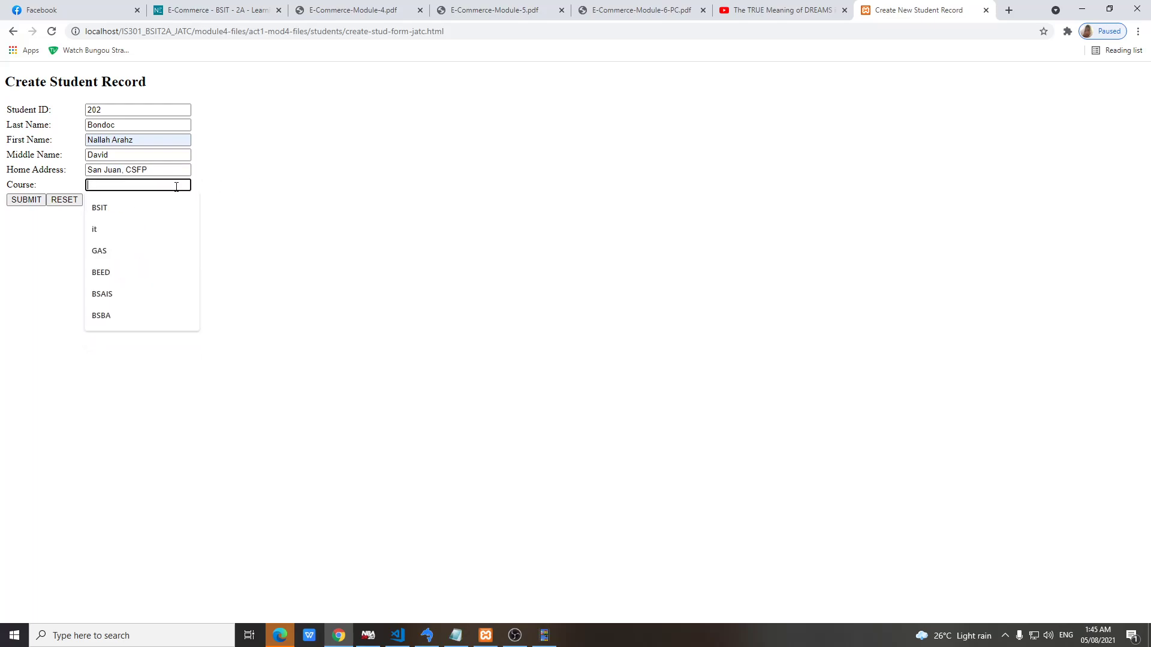
type("BEED")
left_click(26, 200)
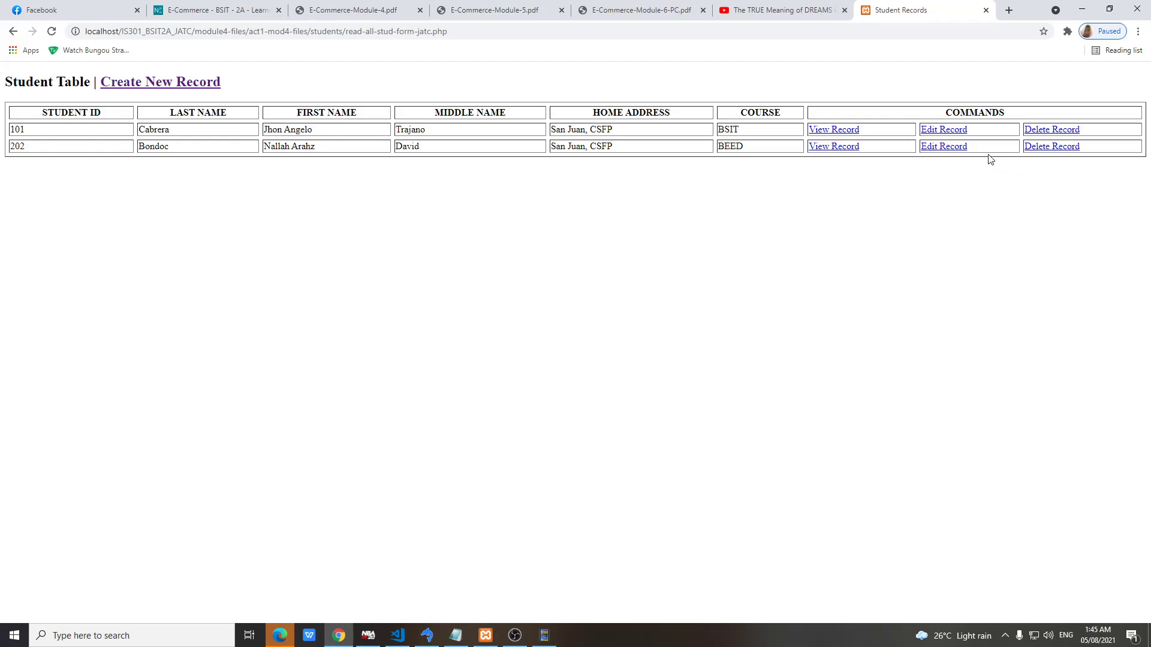
In a new form, enter Student ID 303 with the student's last and first names
left_click(190, 85)
left_click(114, 113)
left_click(115, 113)
type("303")
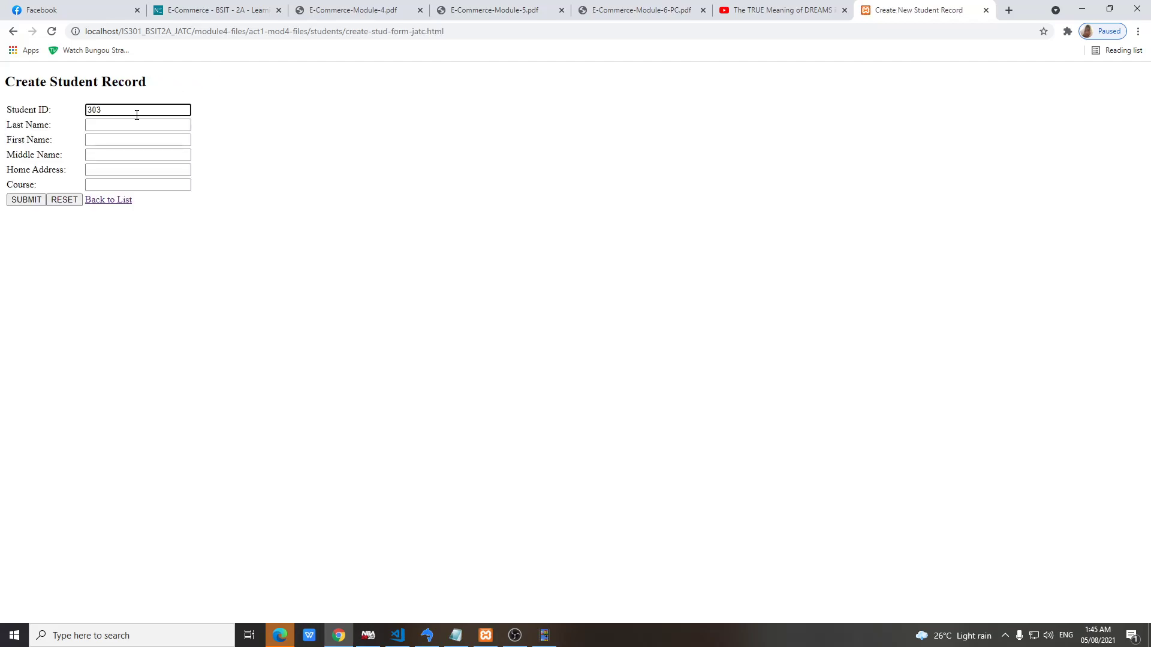
left_click(139, 124)
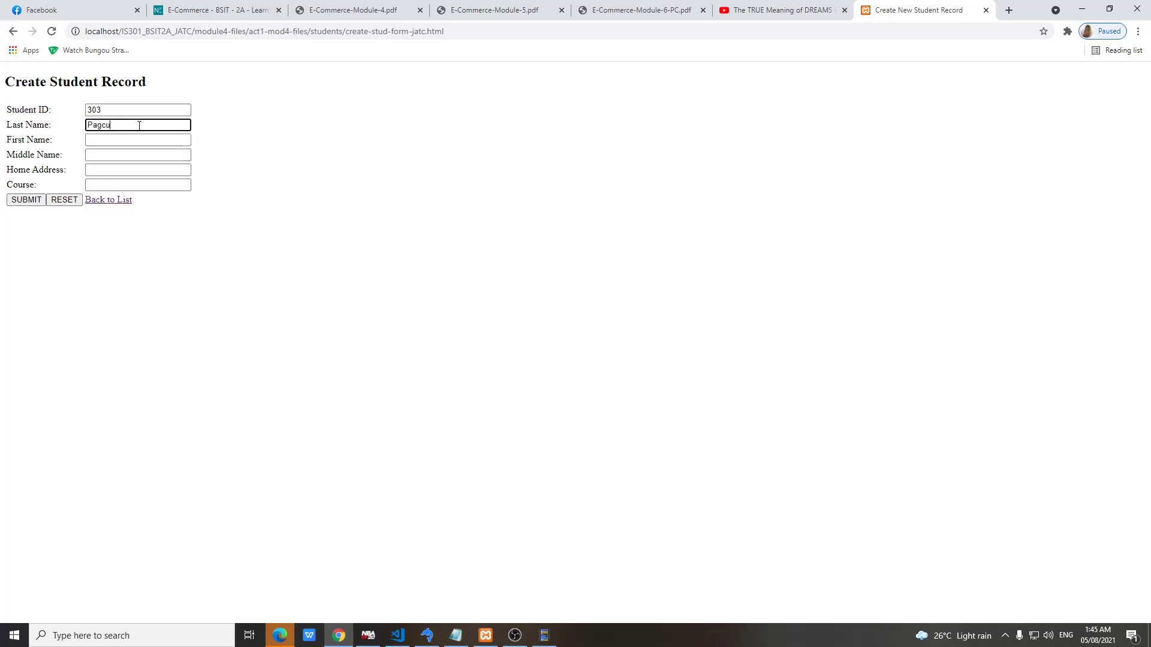
left_click(127, 143)
type("marjon")
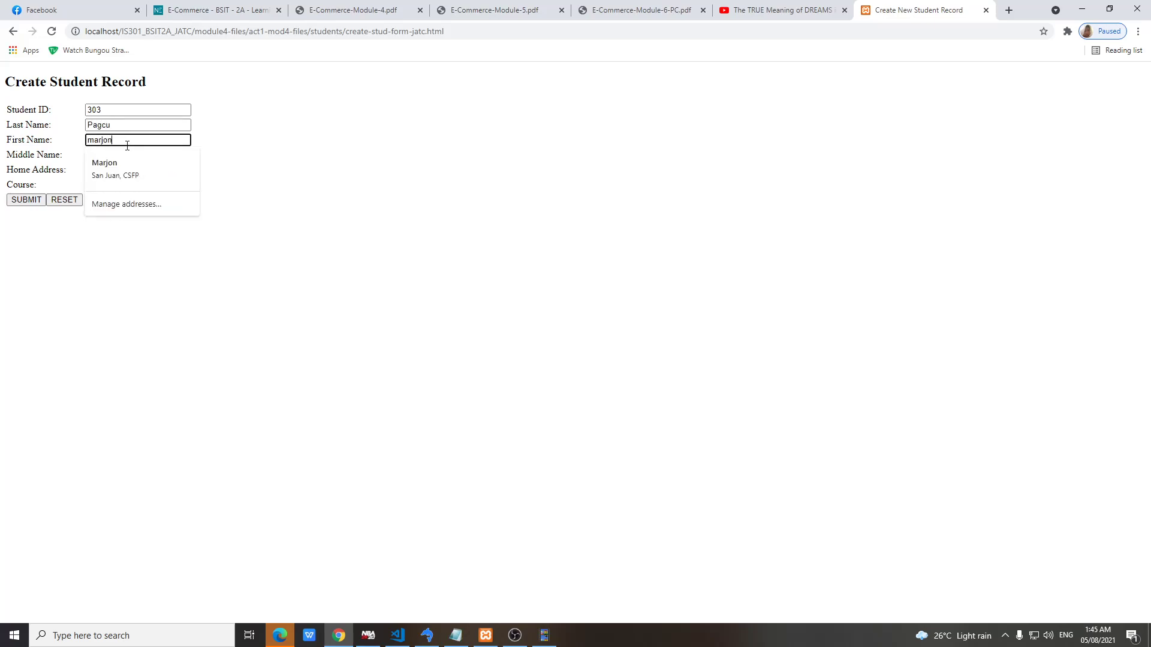
key("BackSpace")
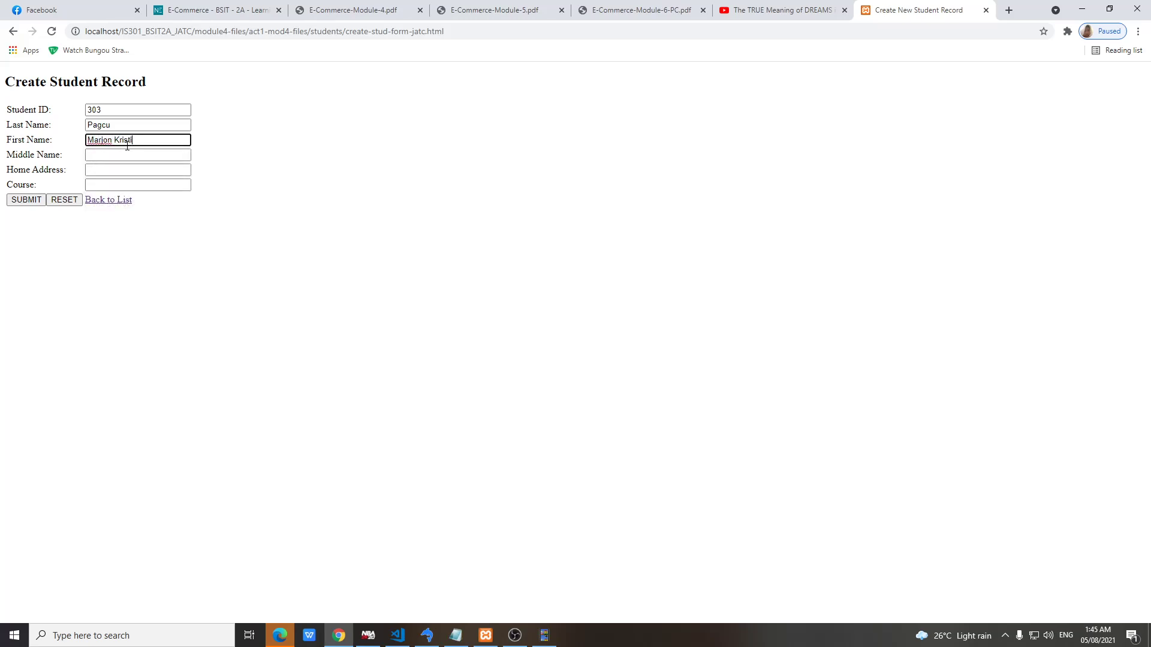
Add the middle name, home address and course BSA, then submit record 303
left_click(128, 154)
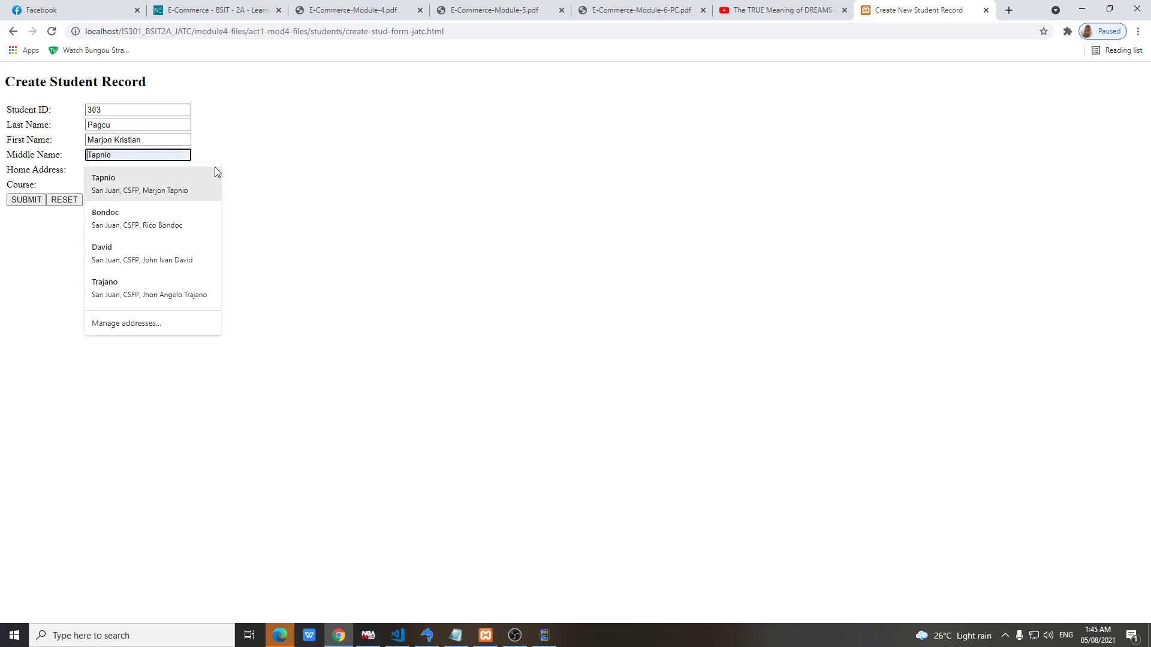
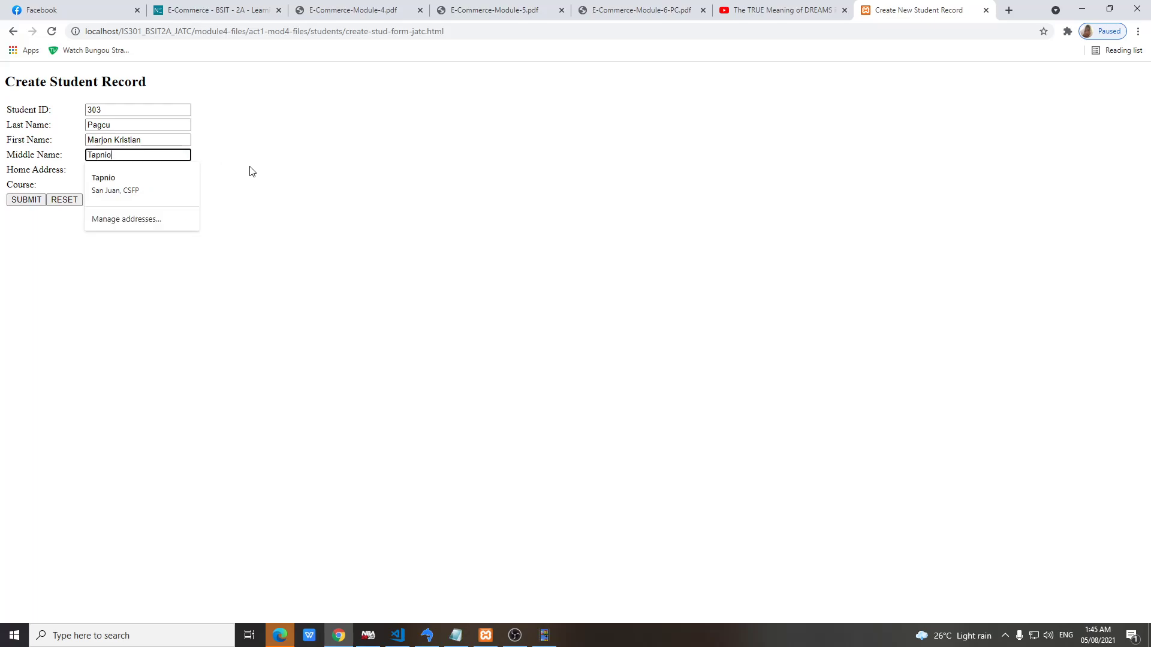
left_click(155, 172)
type("San Juan")
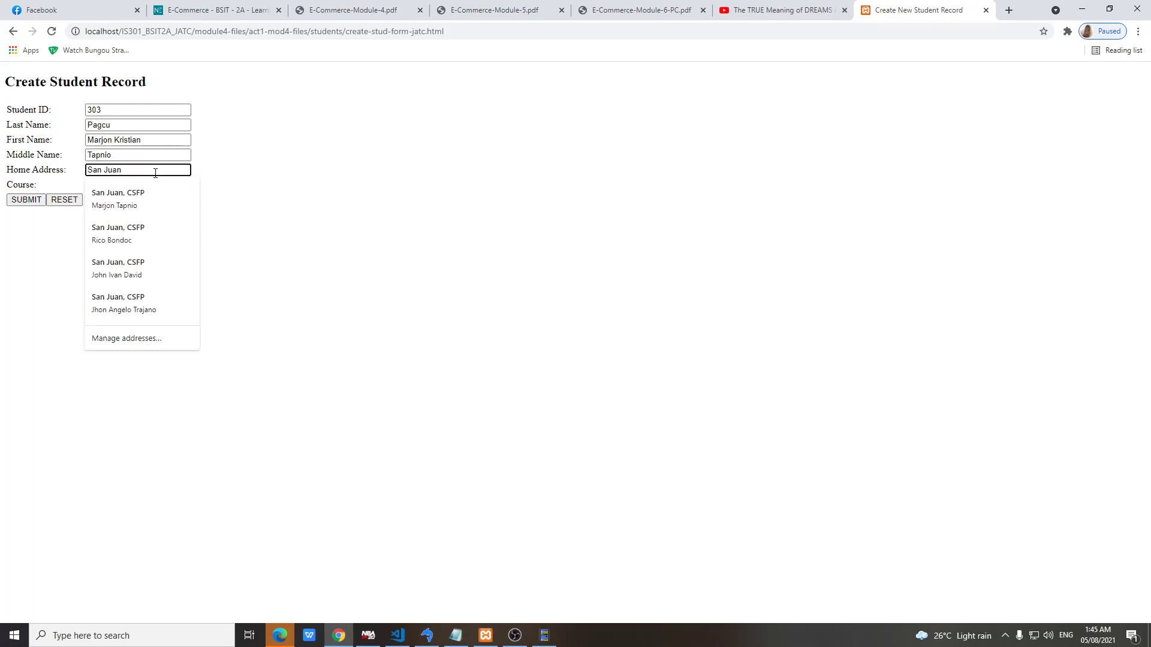
type(", CSFP")
left_click(216, 191)
left_click(178, 187)
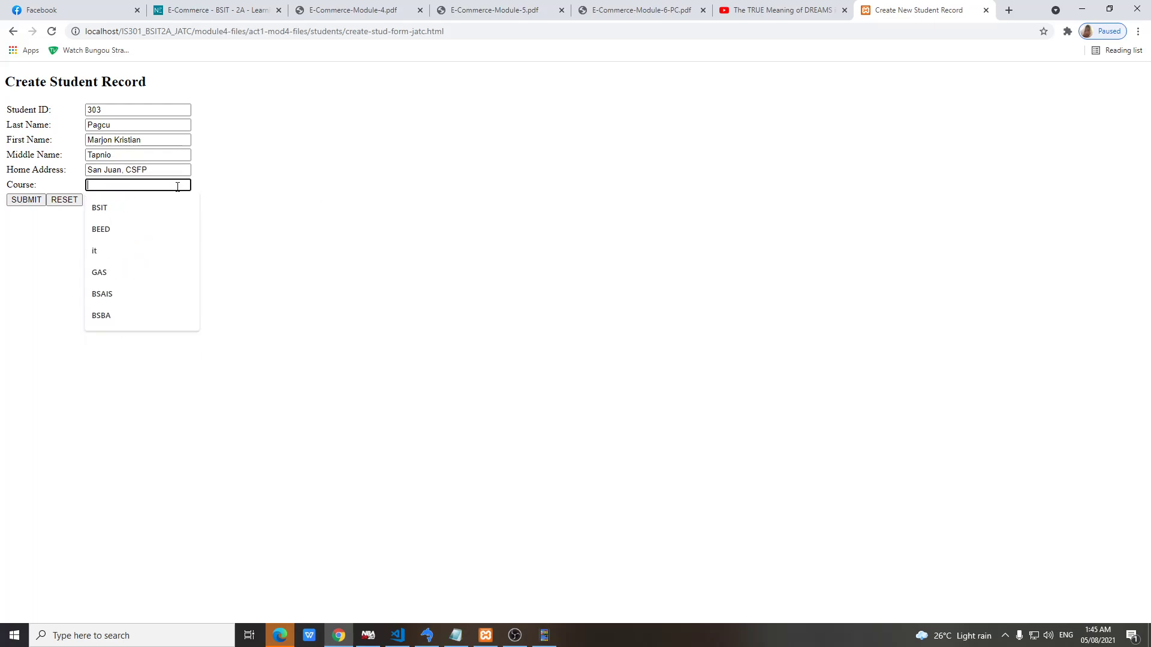
type("BSA")
left_click(26, 201)
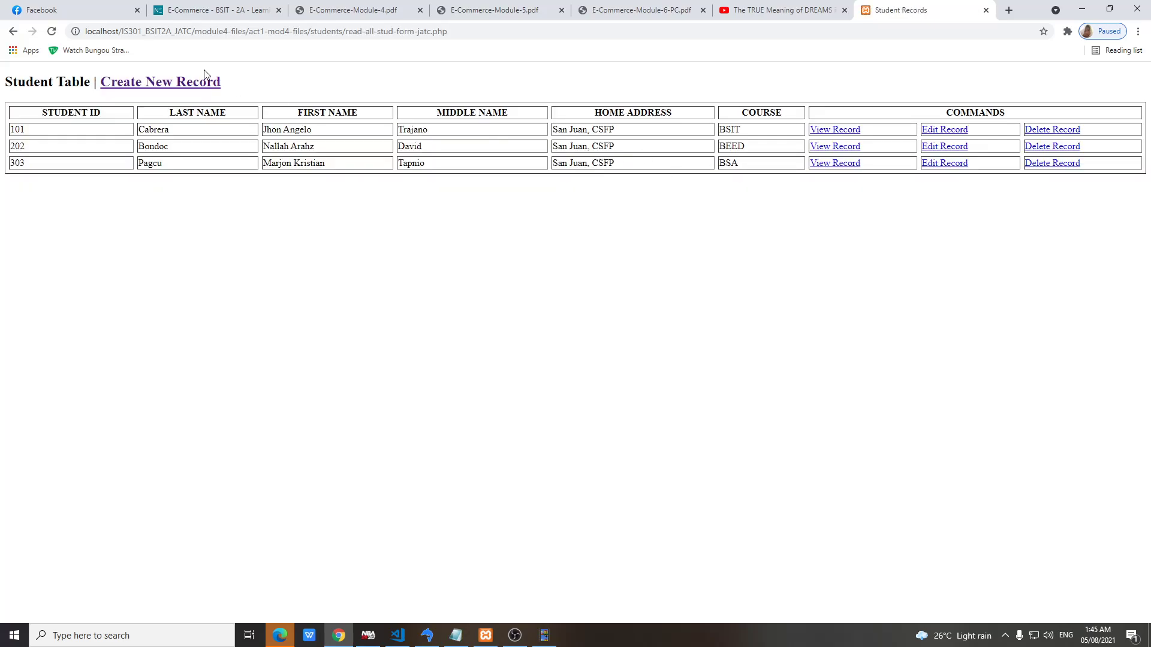
In a new form, enter Student ID 404 with the student's last and first names
left_click(198, 86)
left_click(129, 111)
type("404")
left_click(129, 125)
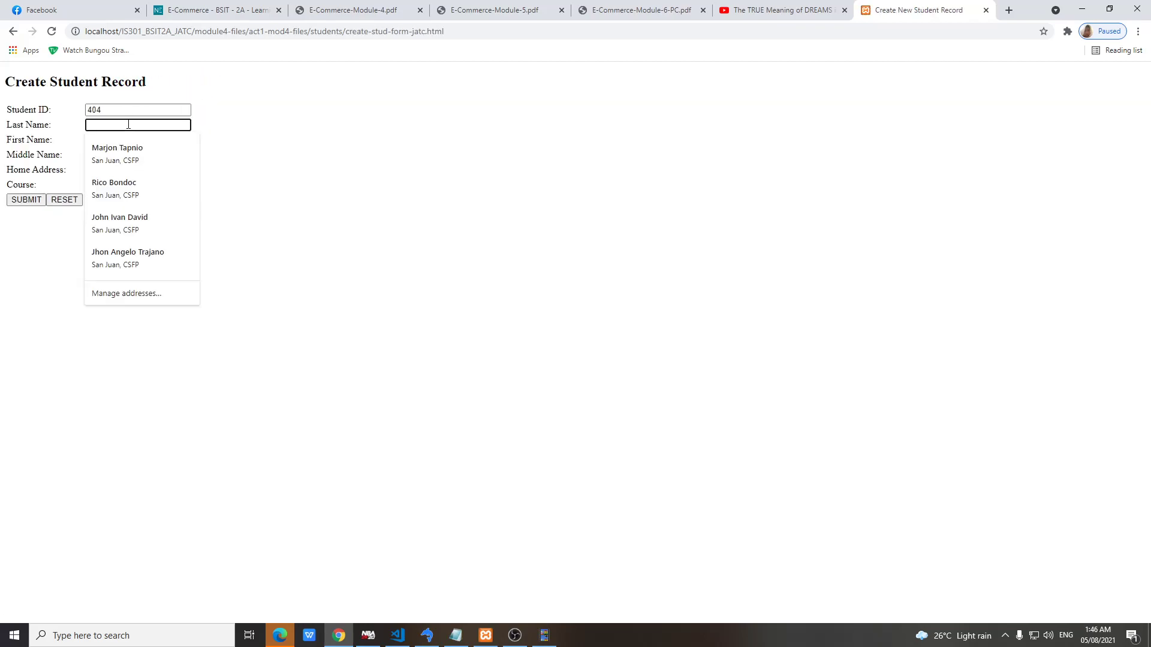
left_click(126, 140)
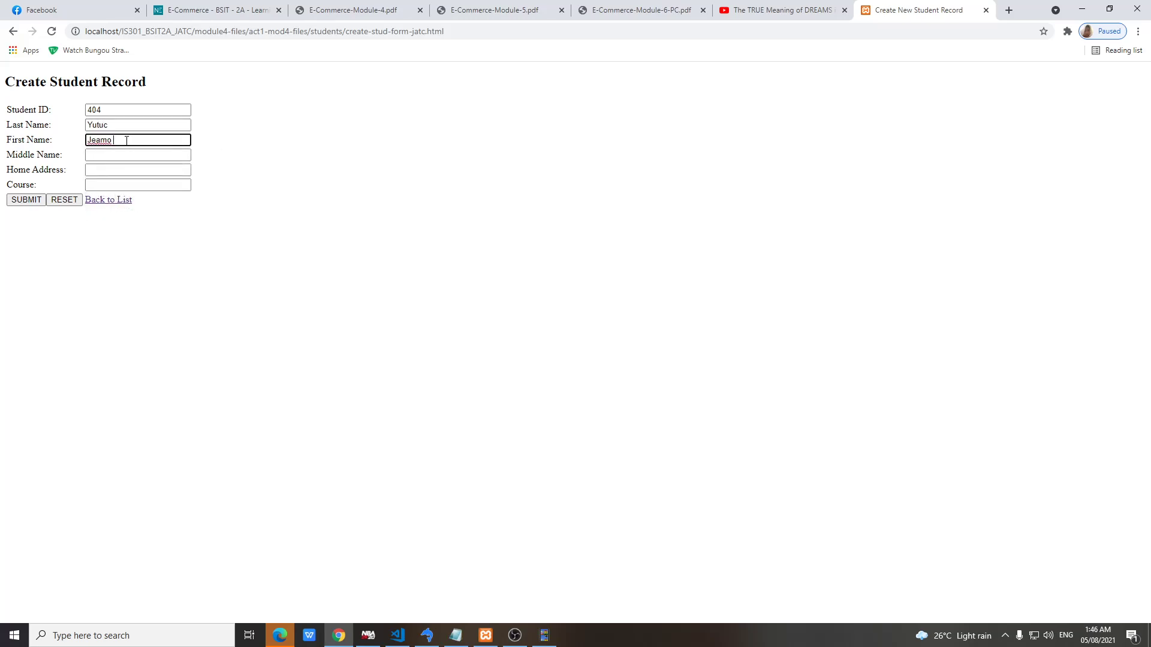
Add the middle name and home address, then type the course and erase the mistyped letters
left_click(144, 156)
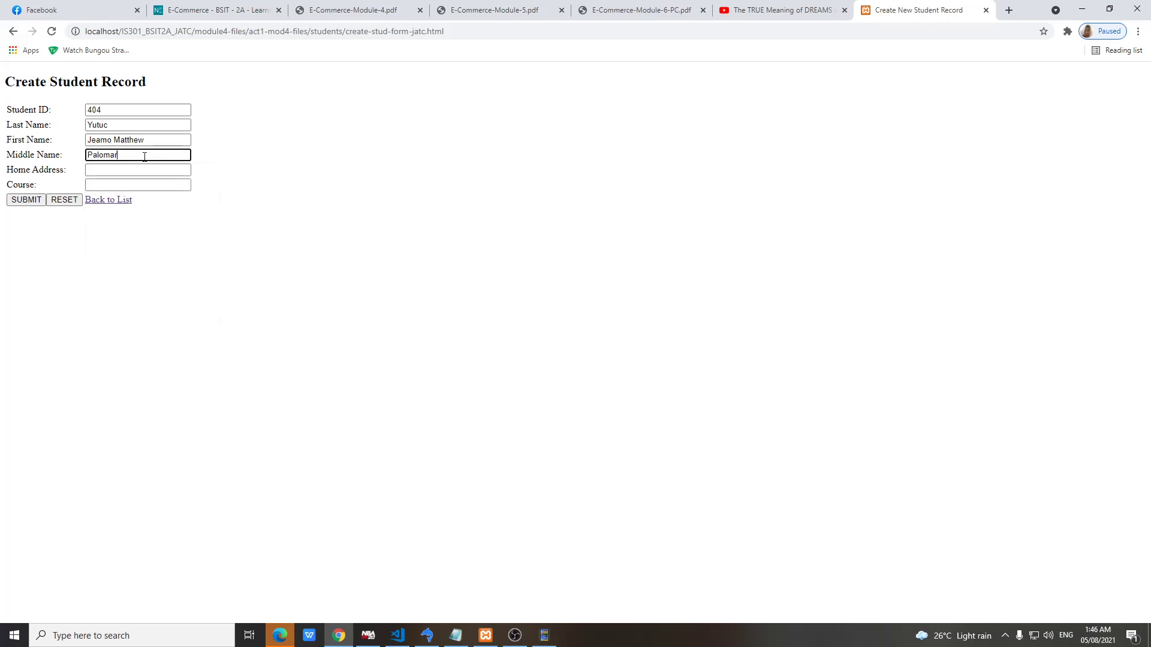
left_click(142, 170)
type("SAn")
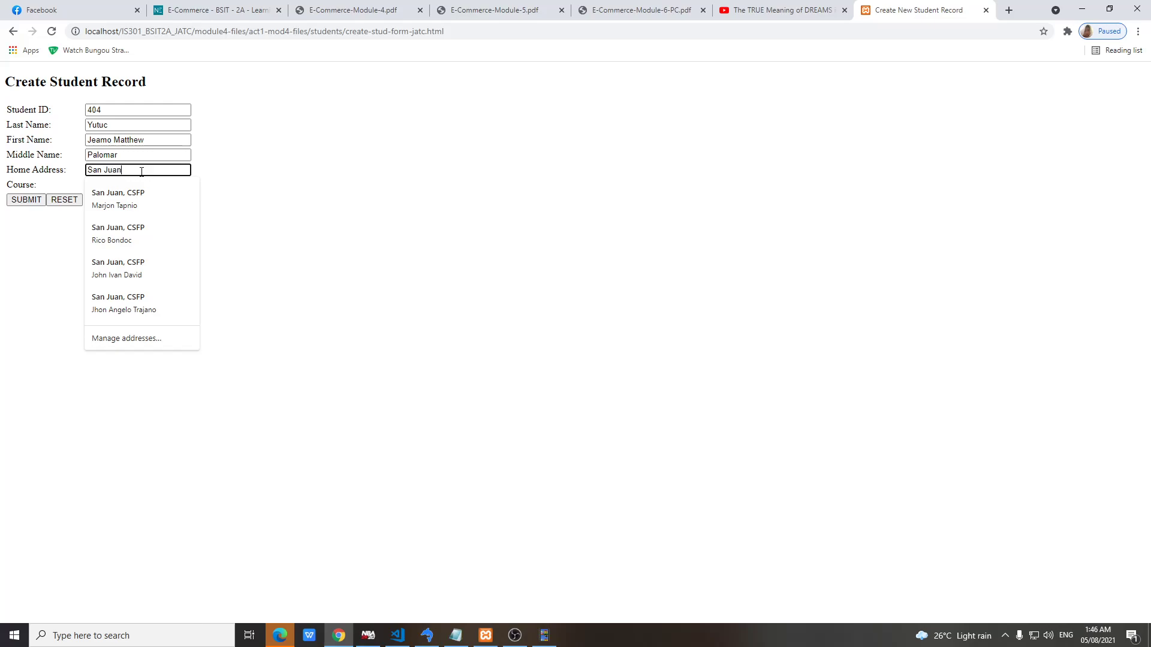
type(" Juan, CSFP")
left_click(181, 186)
type("BS")
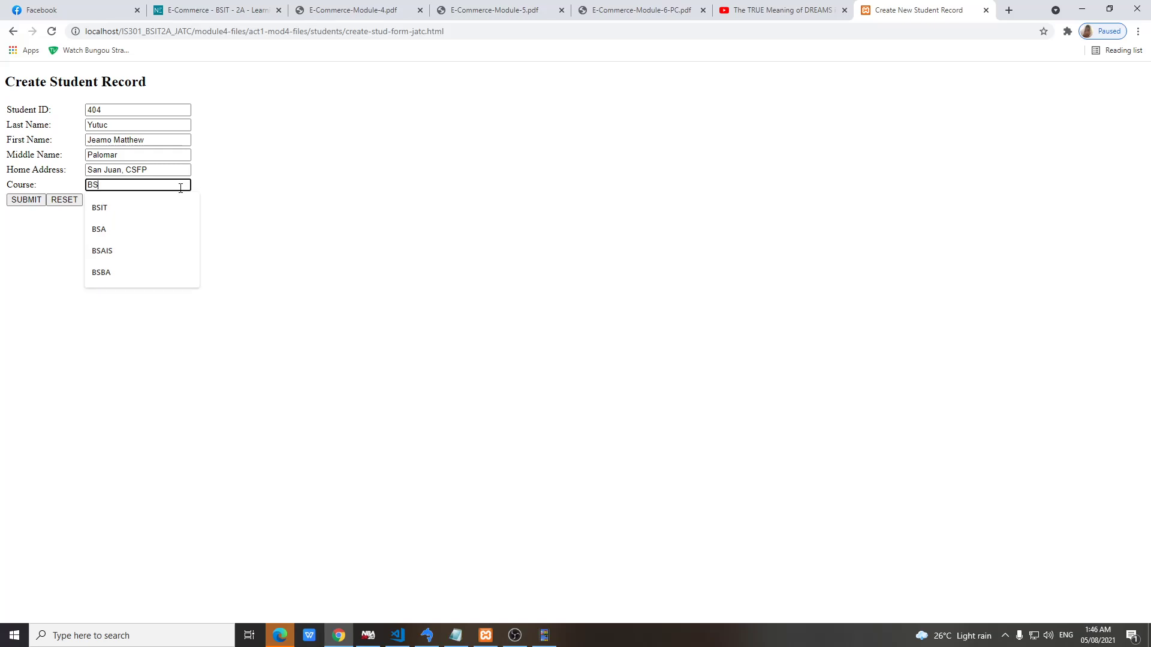
type("OA")
key("BackSpace")
key("BackSpace")
Correct the course to BSPA, submit record 404, and view student 101's details
type("PA")
left_click(25, 200)
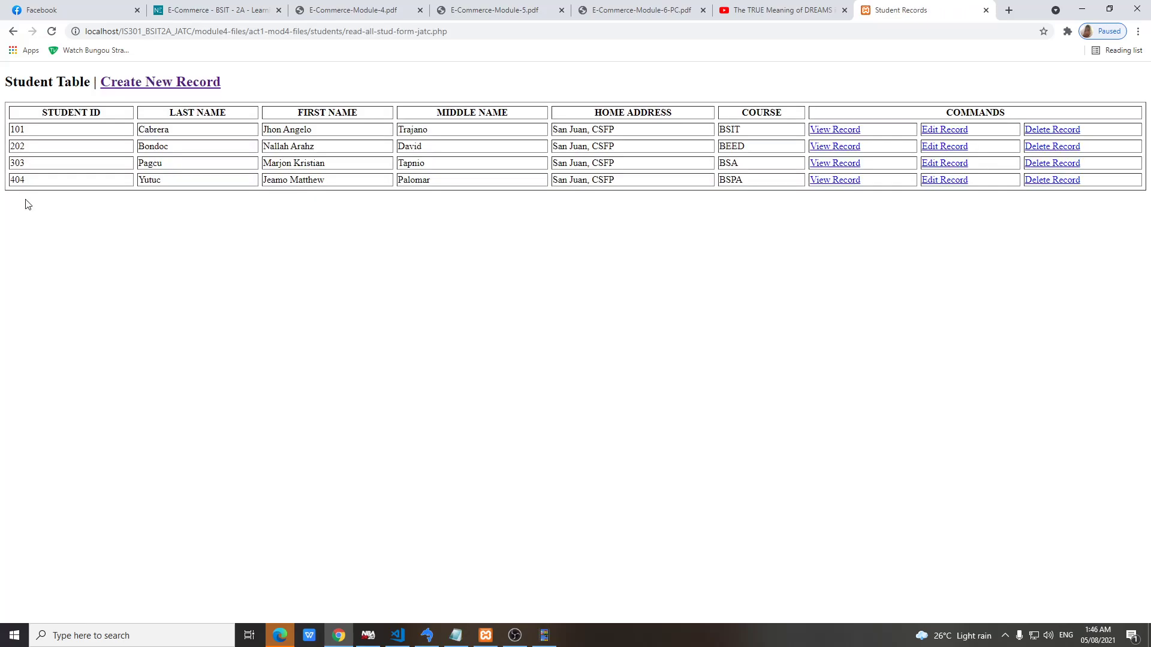
left_click(835, 129)
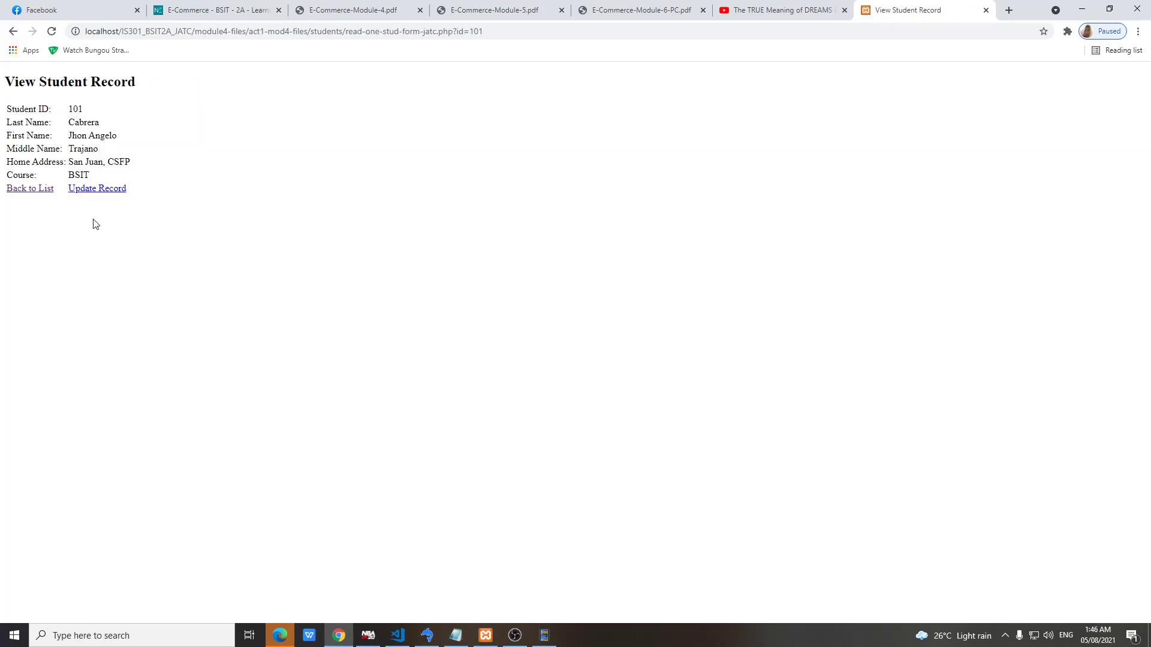
left_click(33, 189)
View student 202's details, then open the Update Record form for student 101
left_click(834, 150)
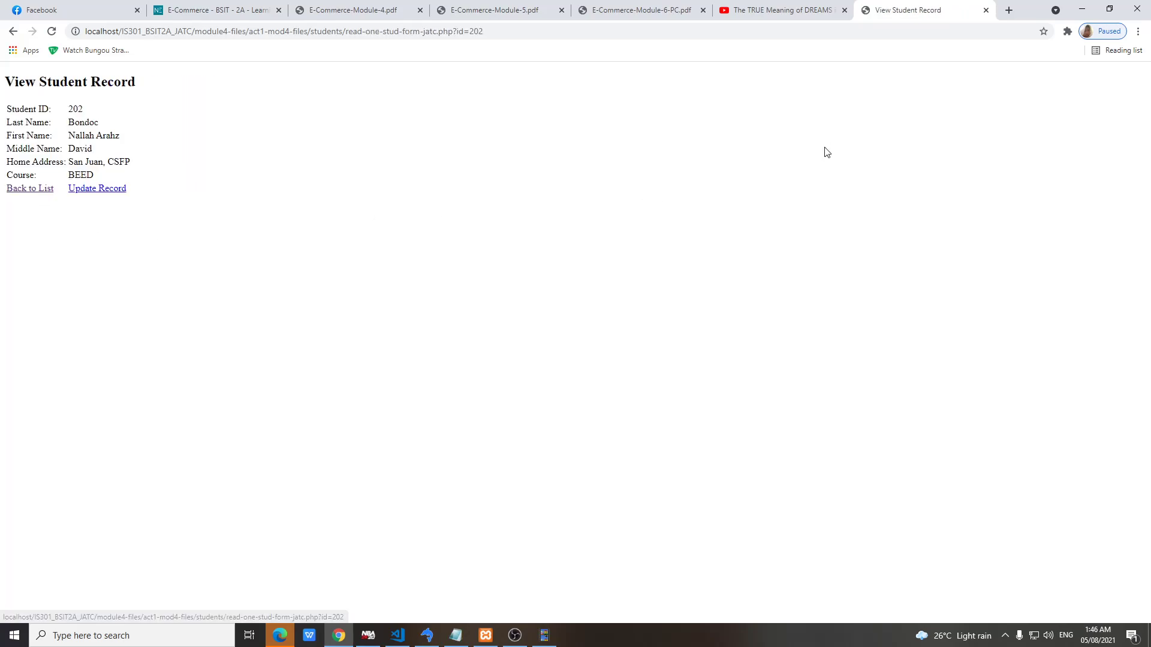
left_click(33, 189)
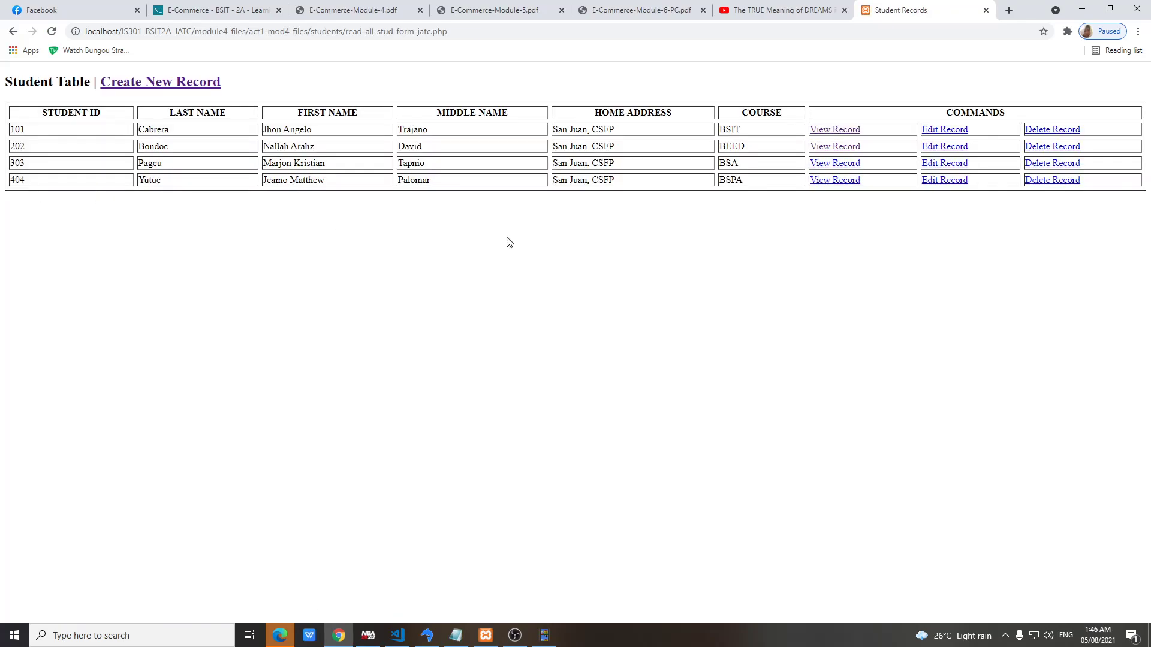
left_click(935, 130)
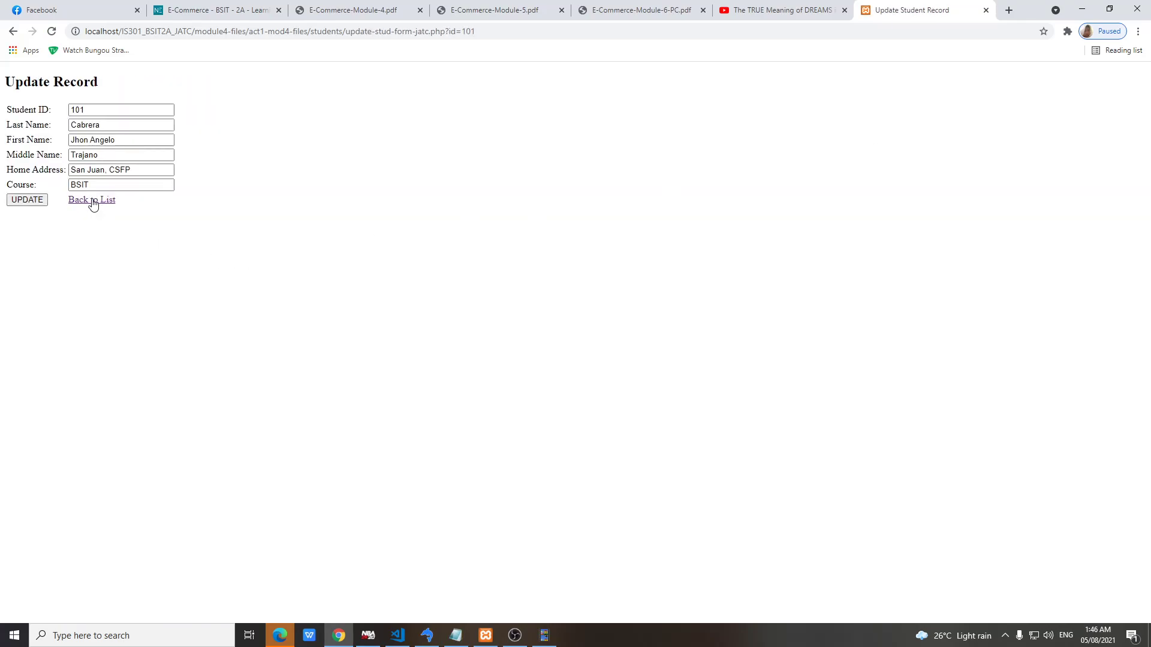
Replace student 101's last, first and middle names, change course BSIT to BSC, and update
left_click(103, 124)
left_click_drag(102, 125, 69, 125)
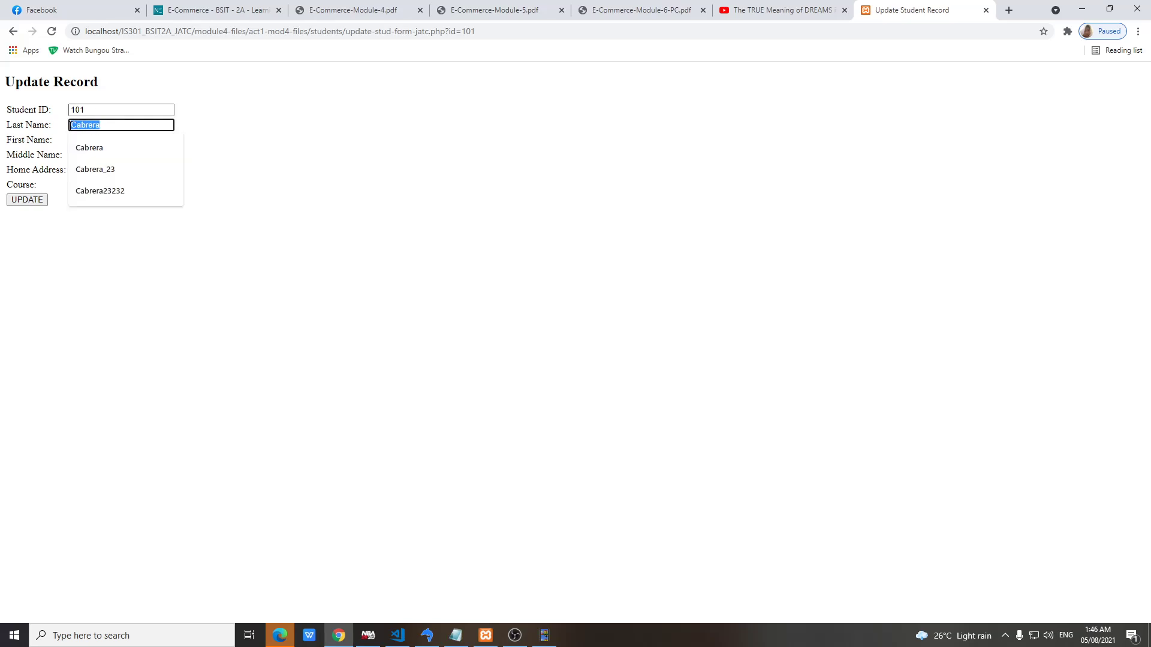
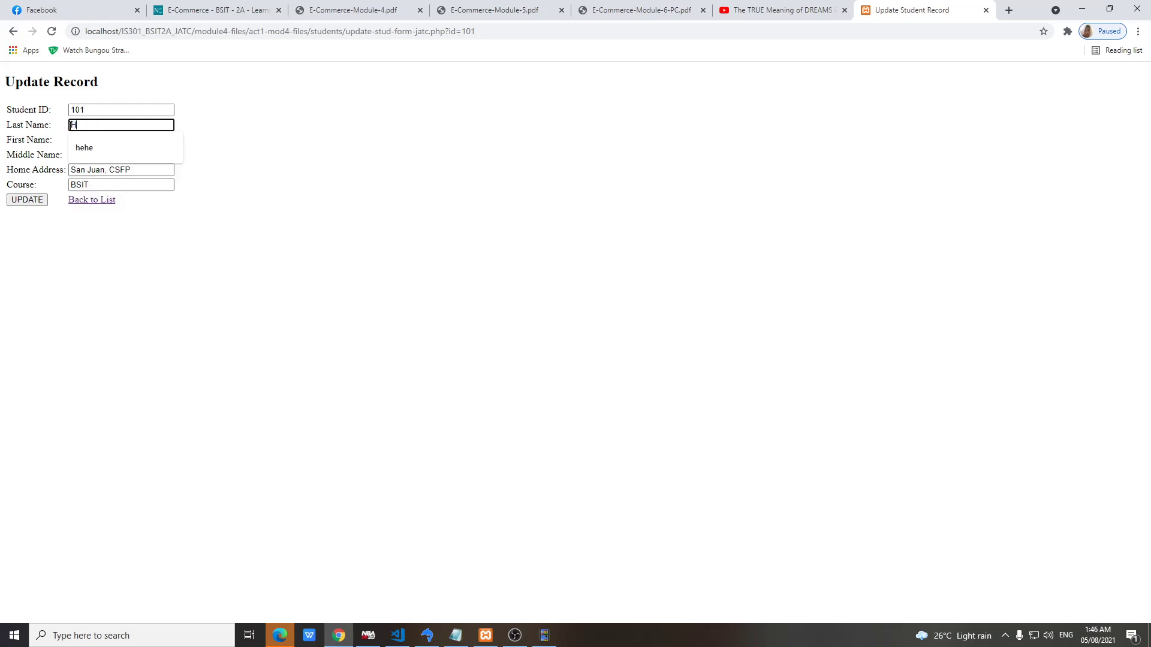
key("Tab")
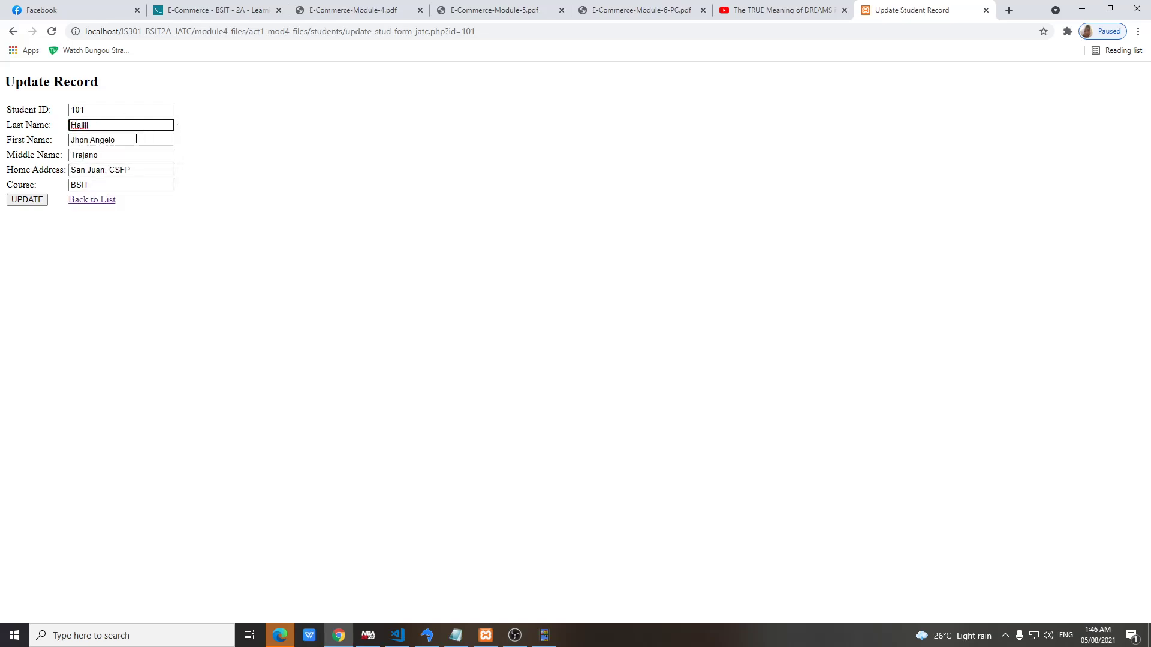
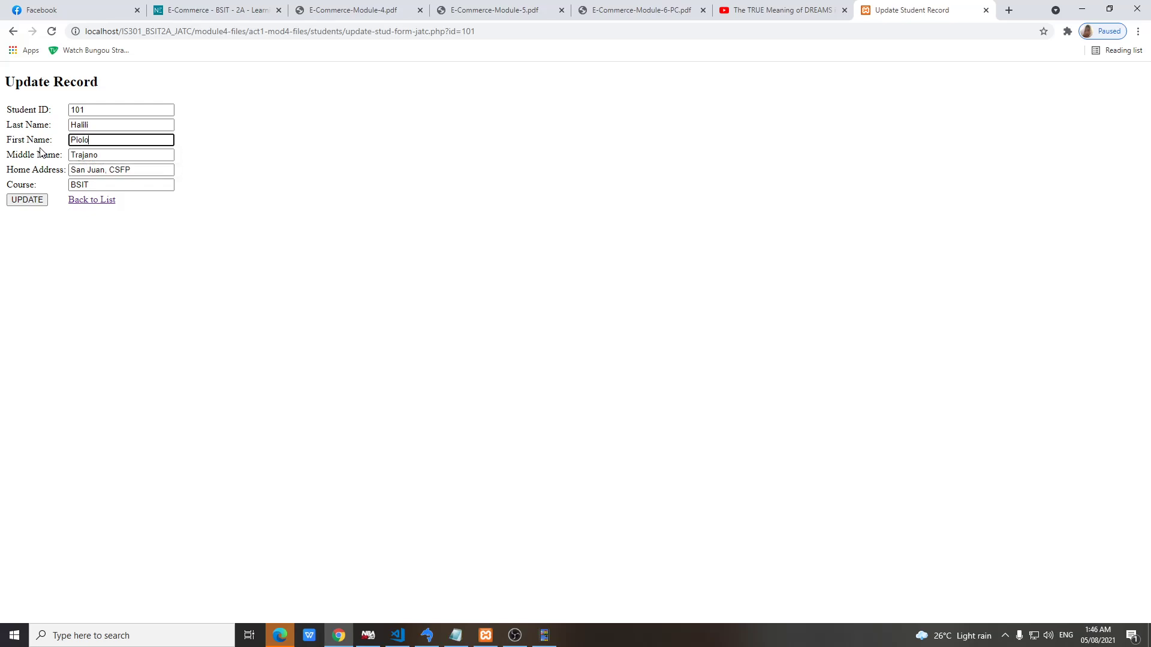
key("Tab")
type("D")
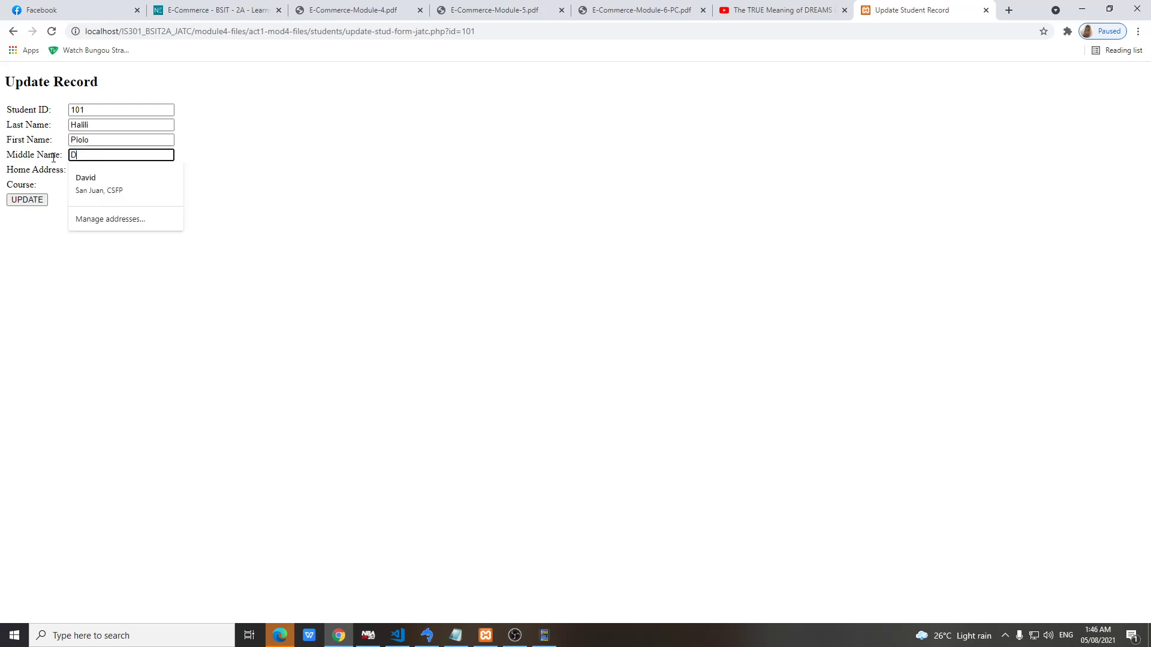
type("avid")
left_click(120, 185)
left_click(126, 188)
left_click_drag(126, 188, 60, 191)
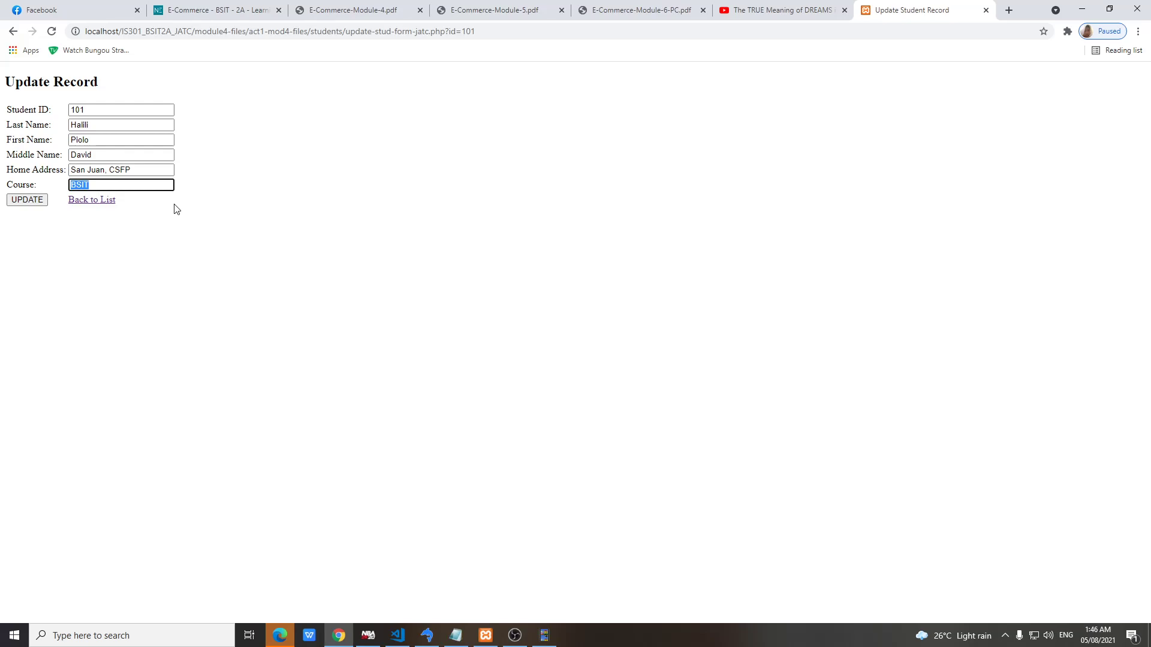
type("BSC")
left_click(27, 199)
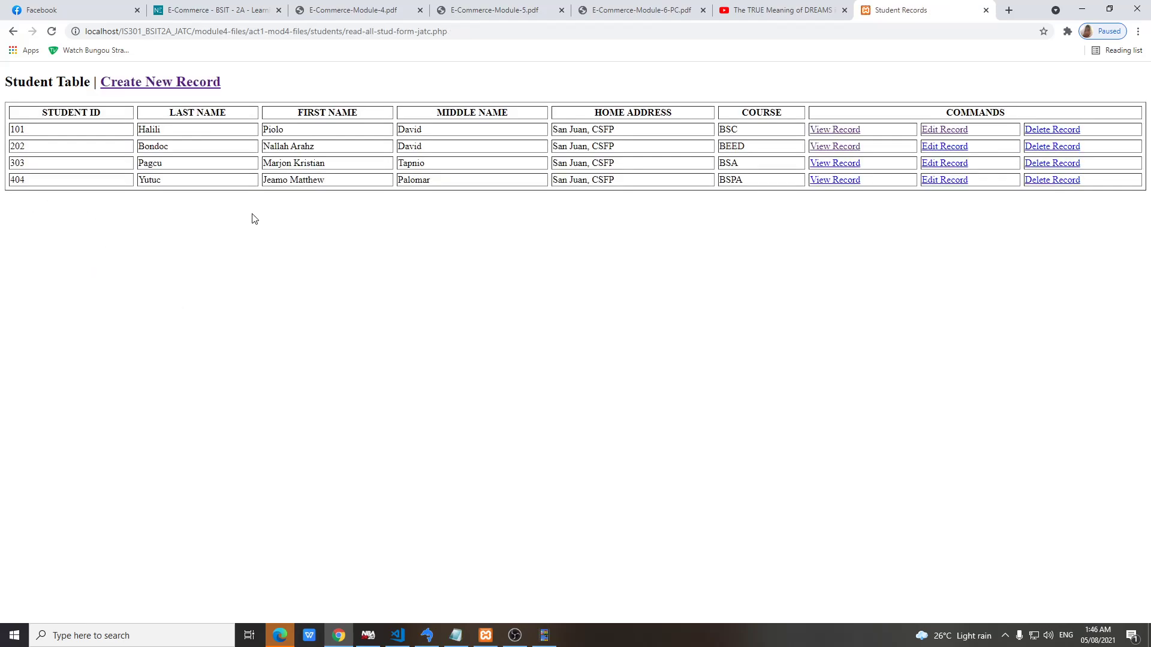
Refresh tblstudent in SQLyog to confirm the change, then return to Chrome
left_click(427, 634)
left_click(951, 102)
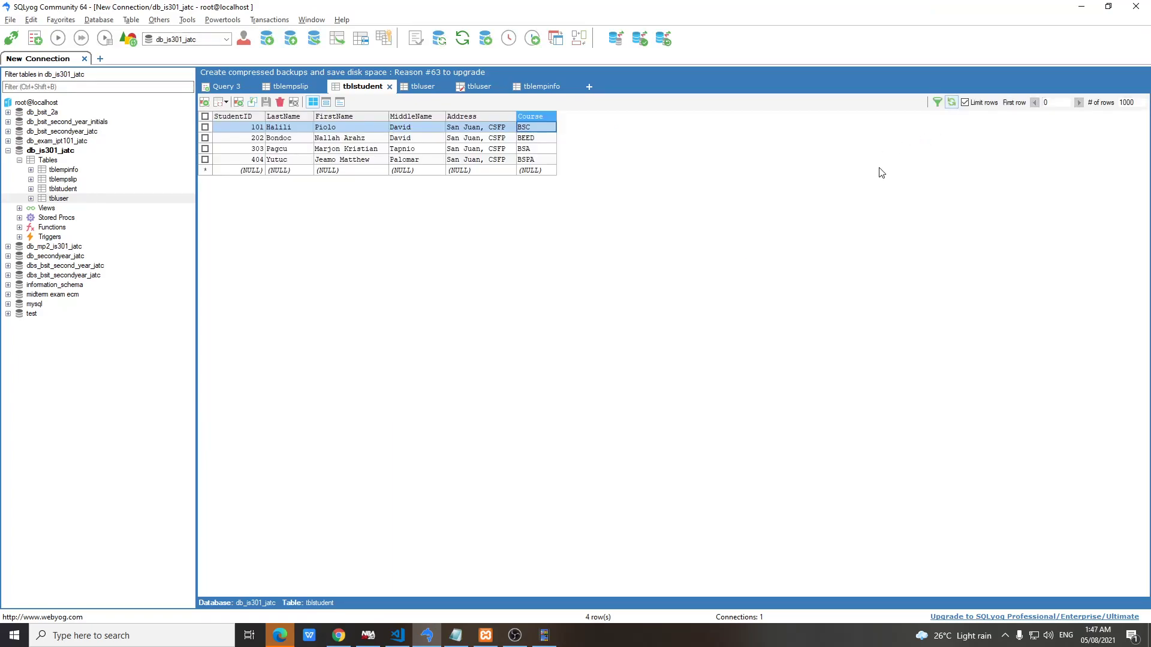
left_click(338, 635)
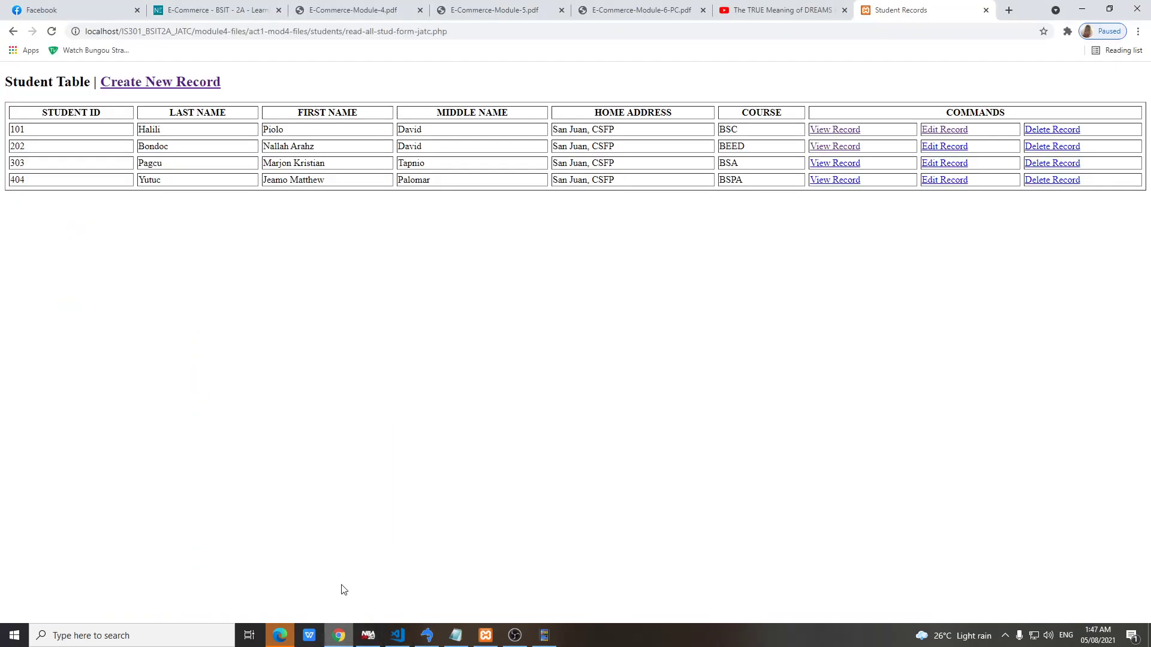
Edit student 202, replacing the last, first and middle names and setting course BSMED
left_click(933, 149)
left_click_drag(101, 125, 64, 132)
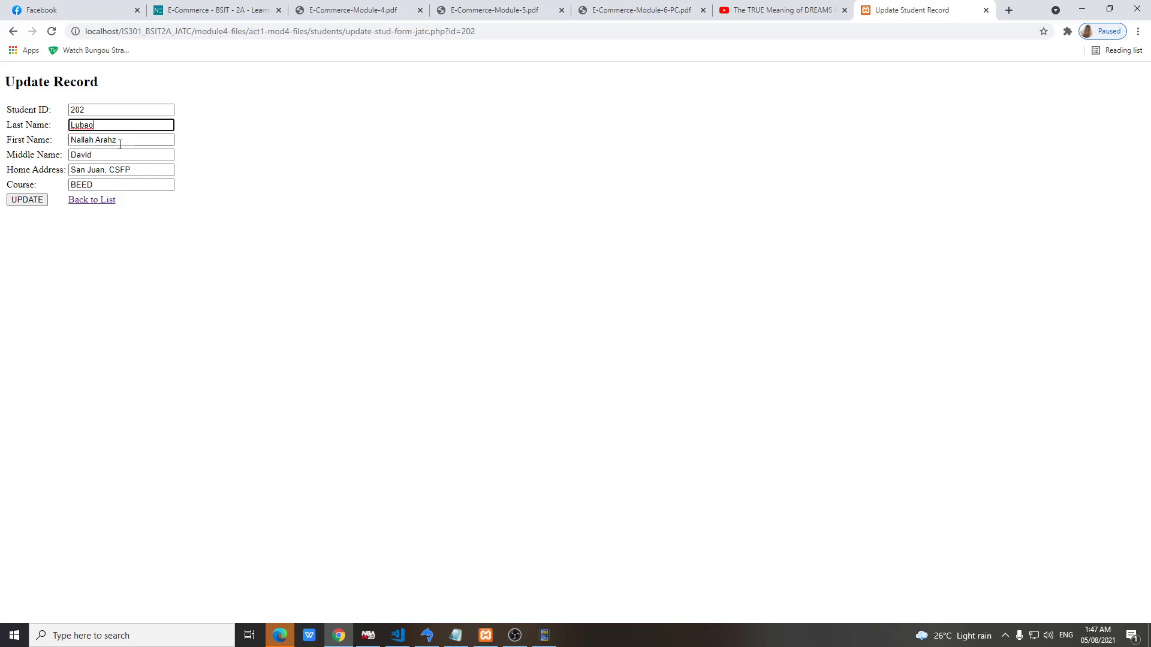
left_click_drag(120, 145, 53, 137)
type("P")
key("Tab")
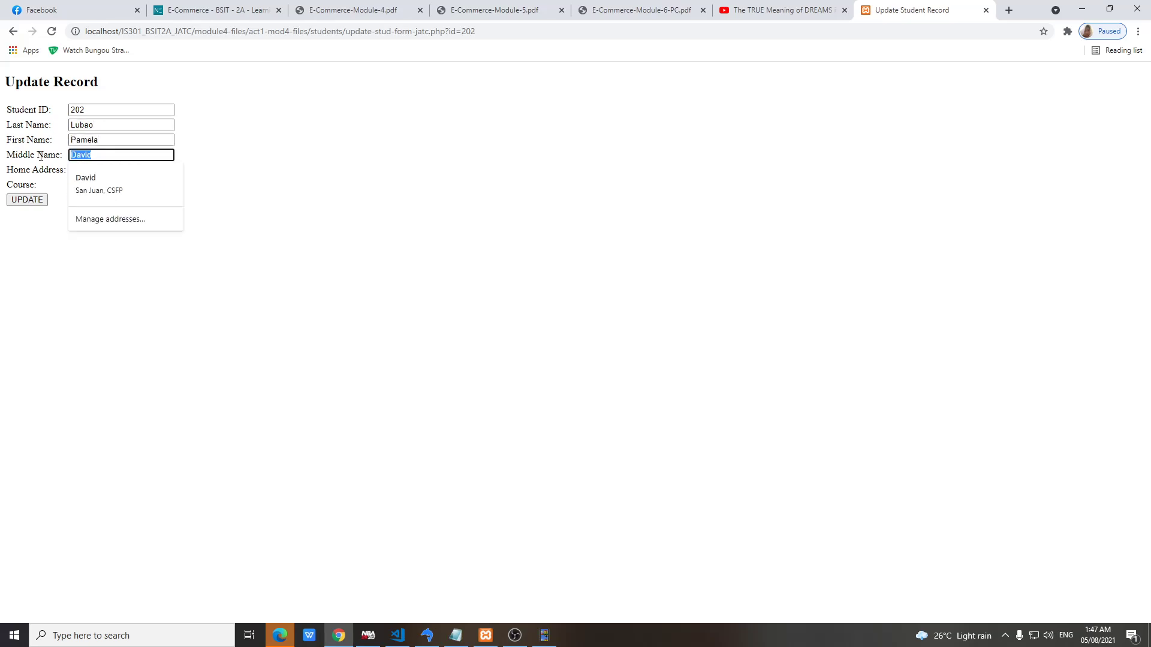
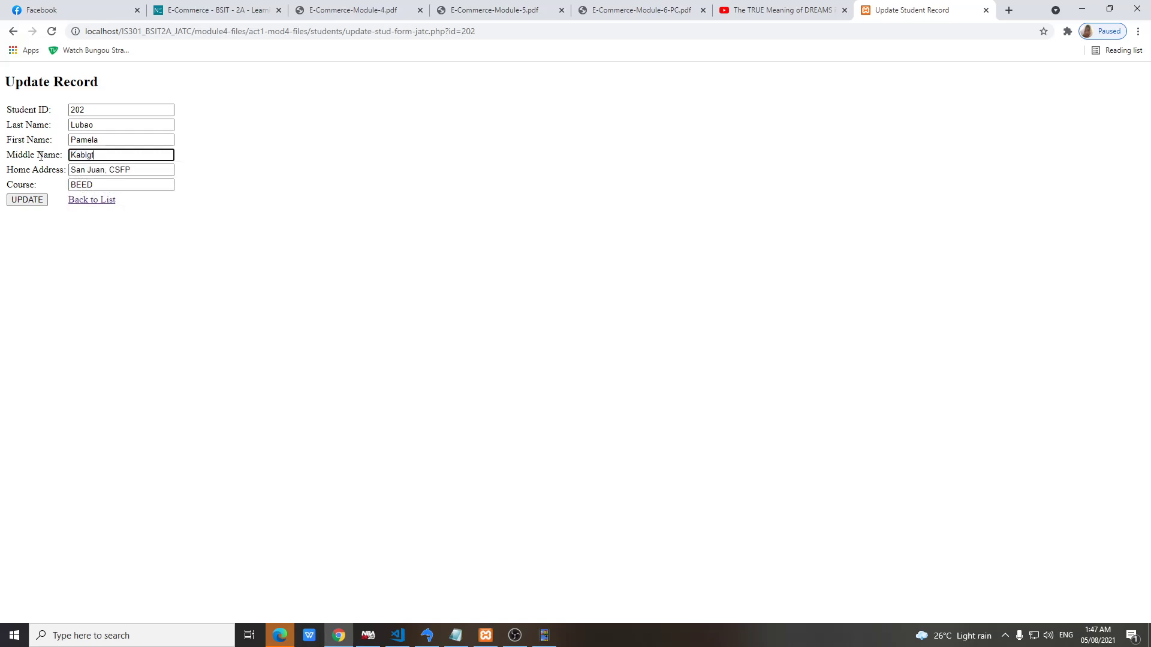
key("Tab")
key("Tab")
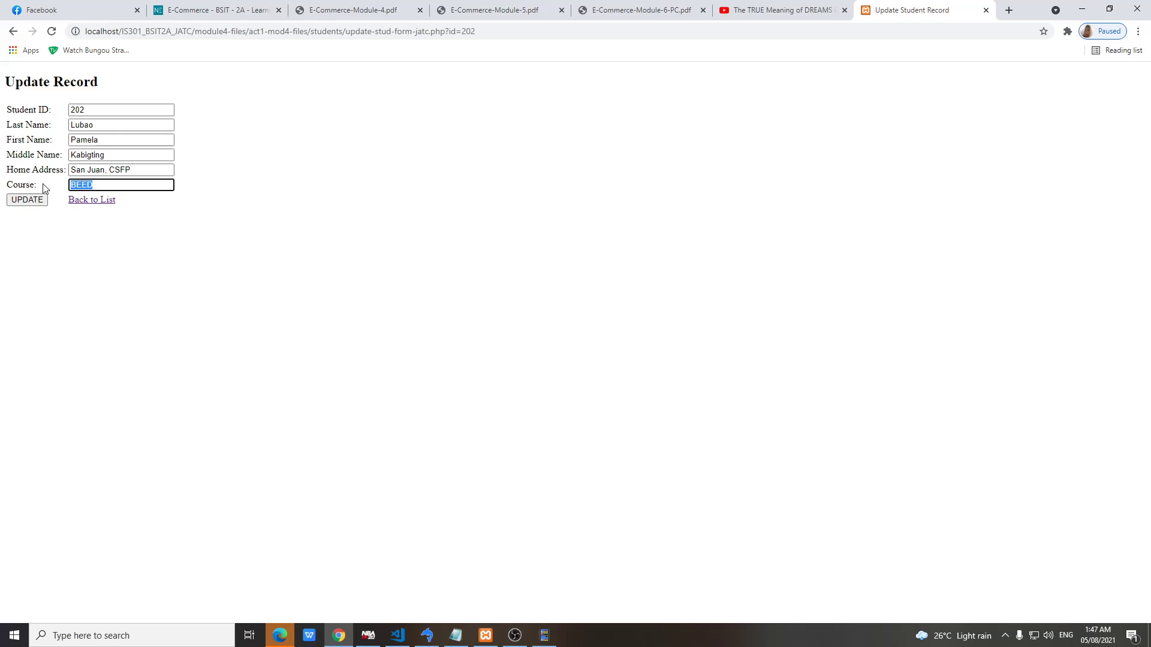
type("BS")
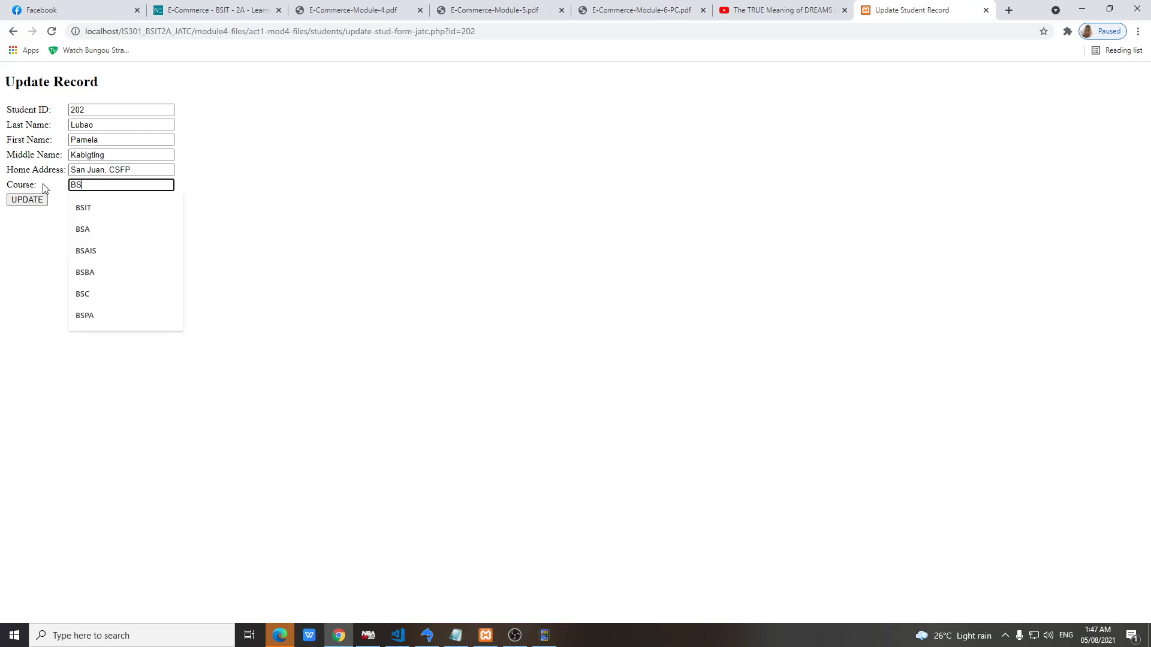
type("MED")
Save student 202's update and verify it in SQLyog's tblstudent table
left_click(37, 200)
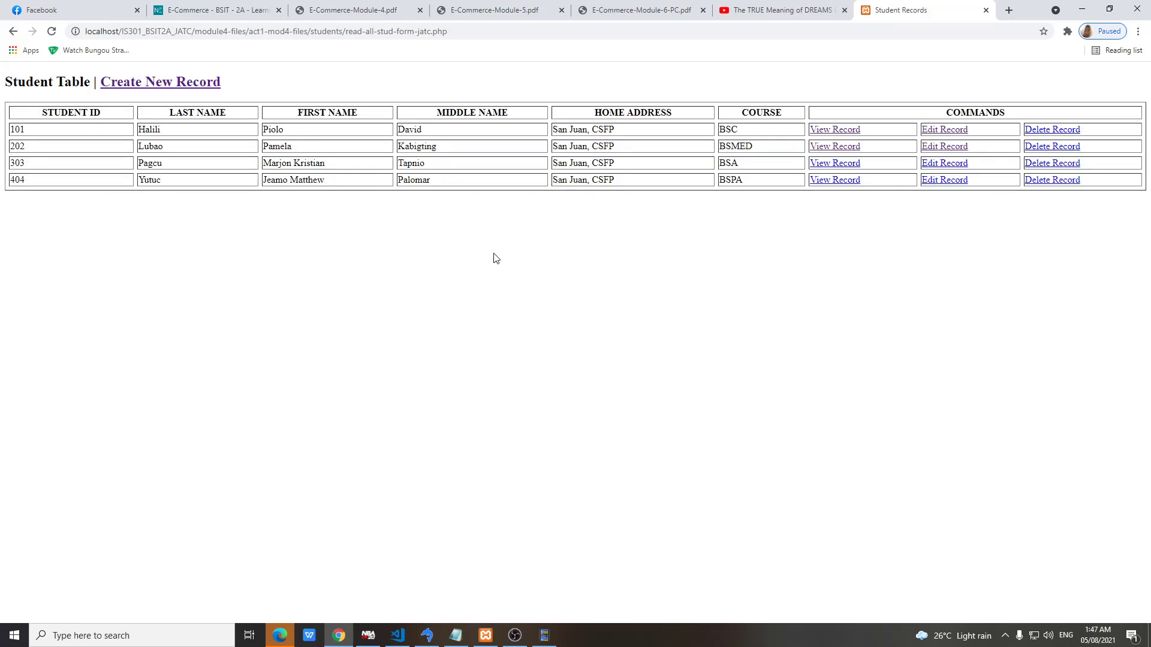
left_click(427, 634)
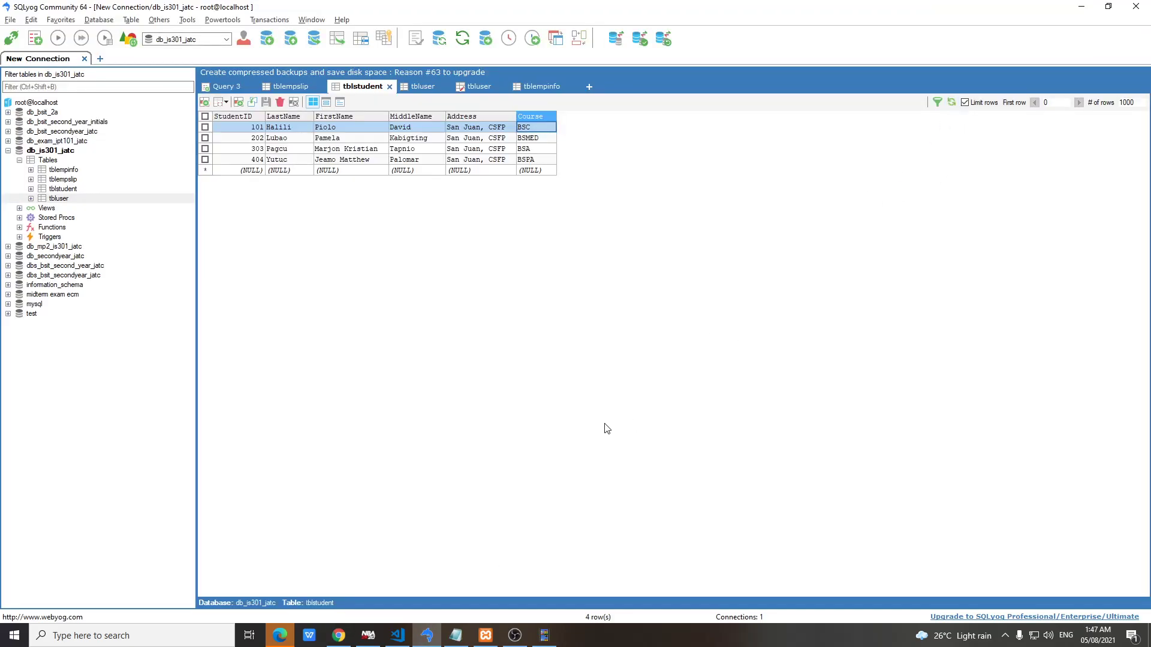
left_click(339, 636)
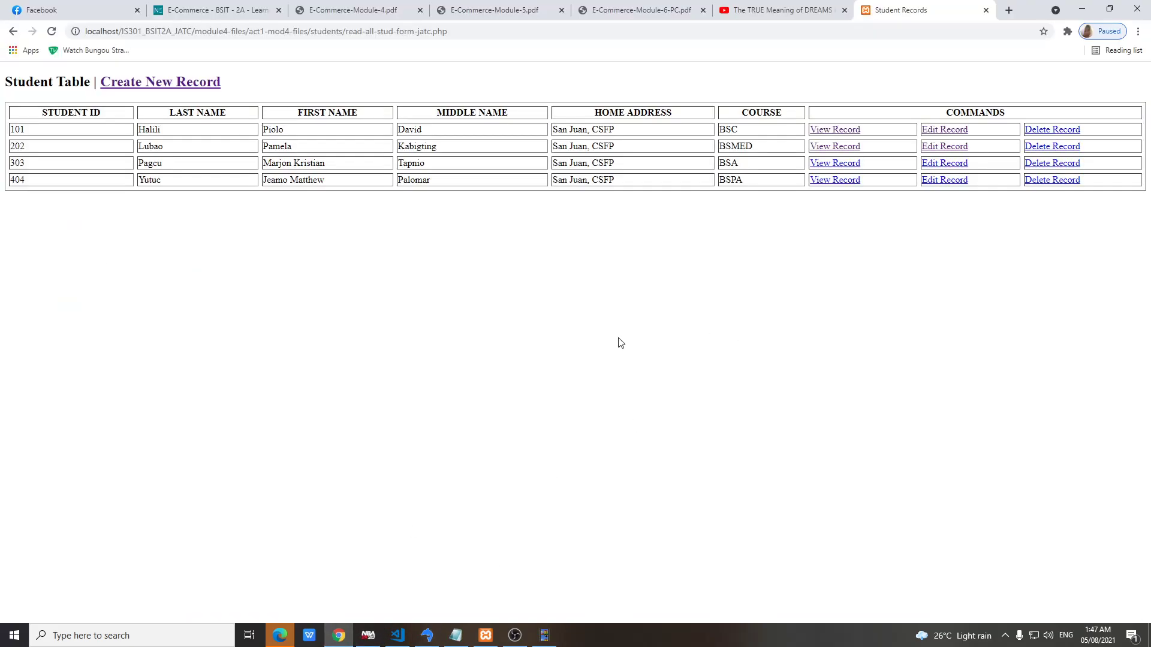
View the full records for students 202 and 101, returning to the student table each time
left_click(838, 146)
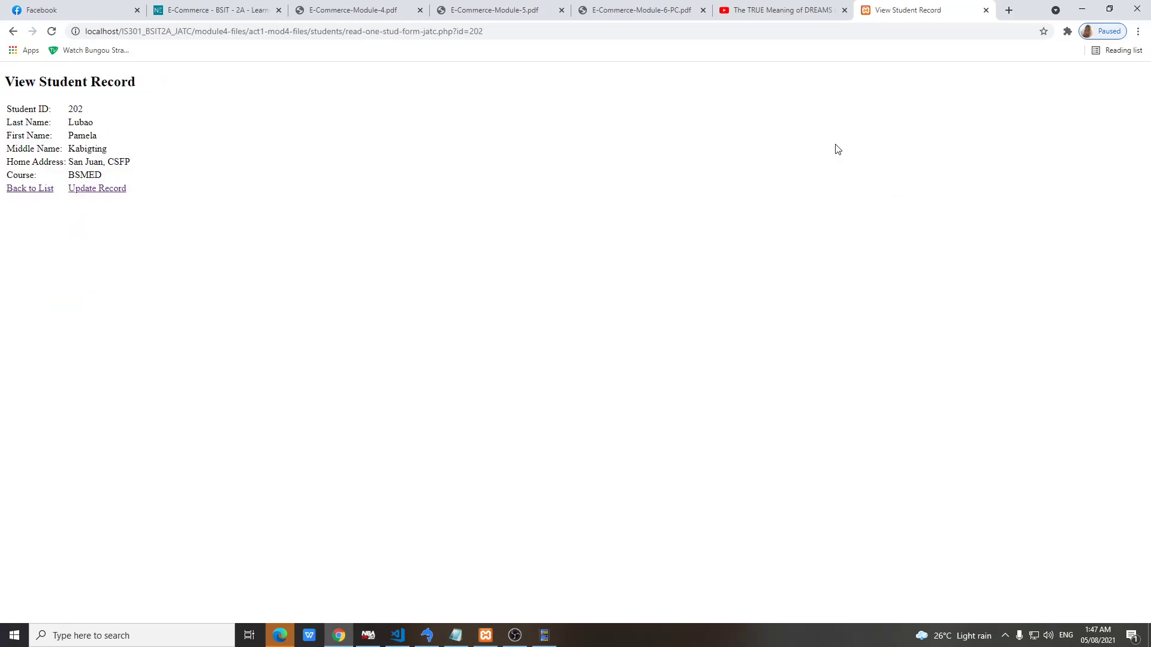
left_click(37, 190)
left_click(841, 132)
left_click(33, 191)
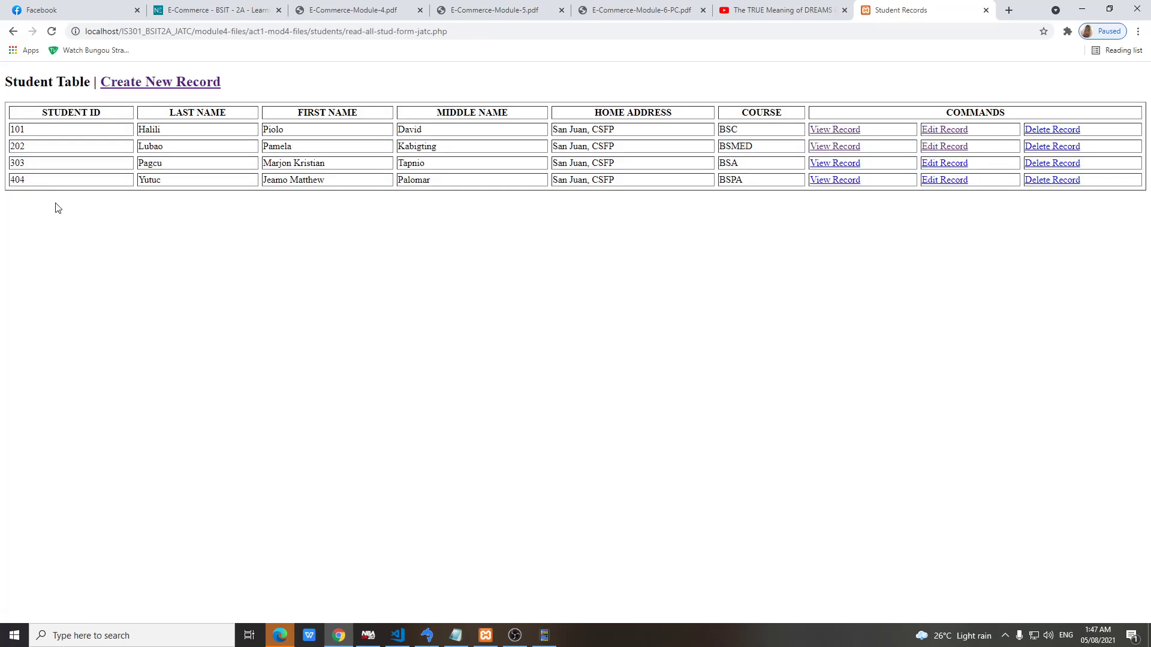
Delete students 101 and 202, then refresh tblstudent in SQLyog to confirm only 303 and 404 remain
left_click(1040, 133)
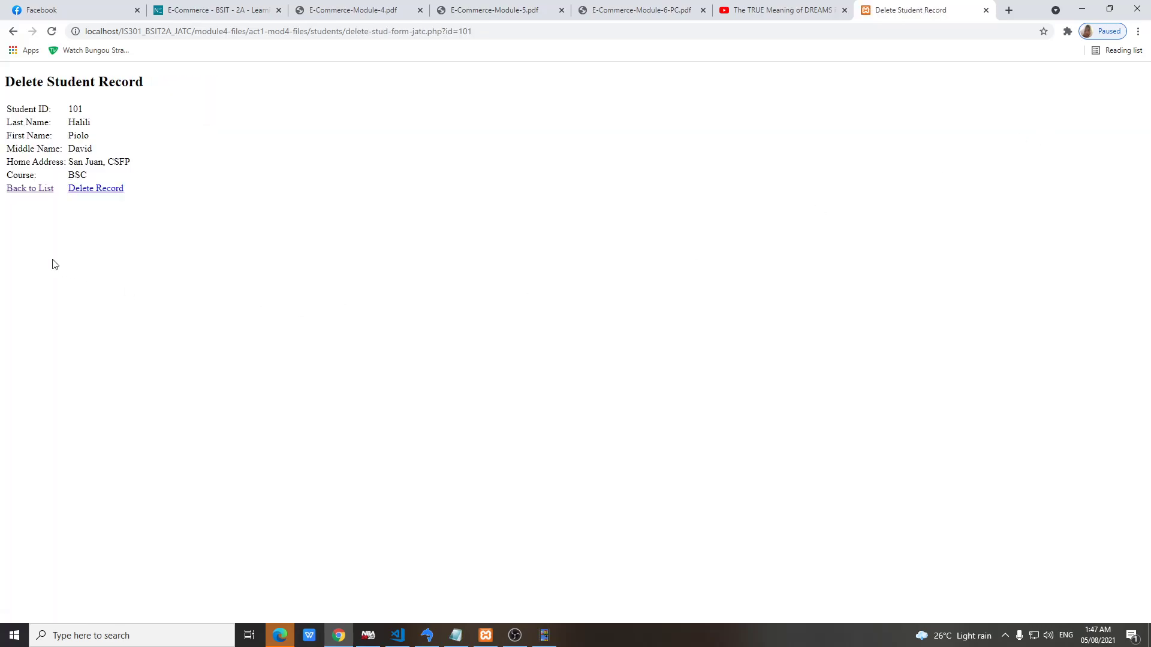
left_click(80, 191)
left_click(1037, 133)
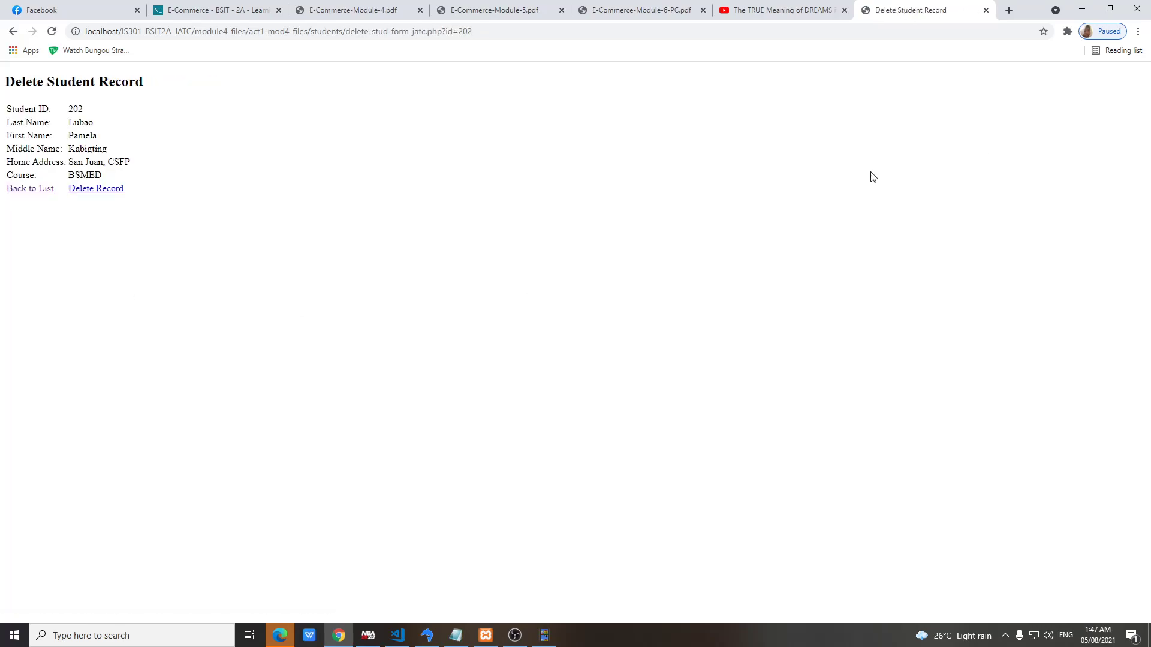
left_click(83, 189)
left_click(427, 637)
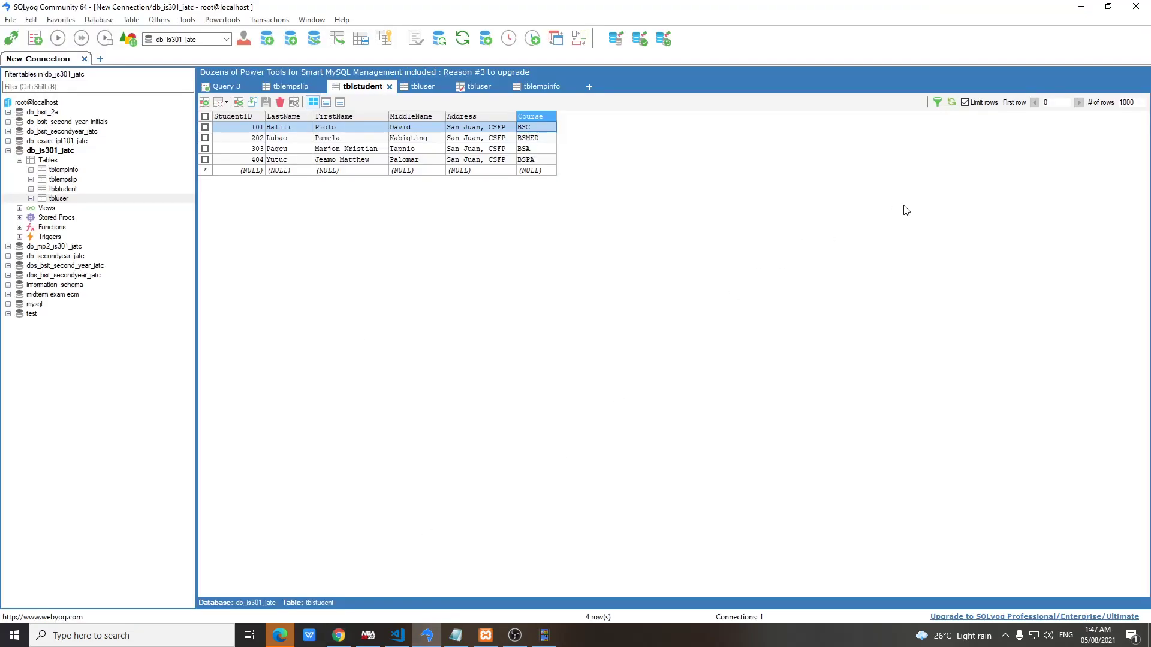
left_click(951, 102)
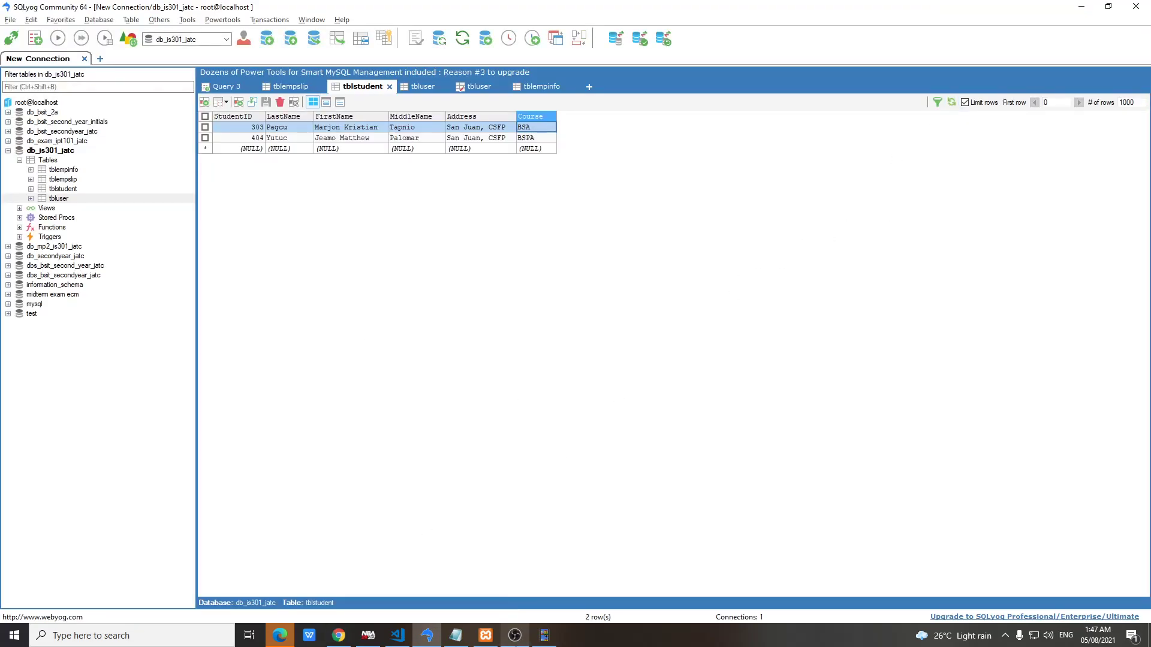